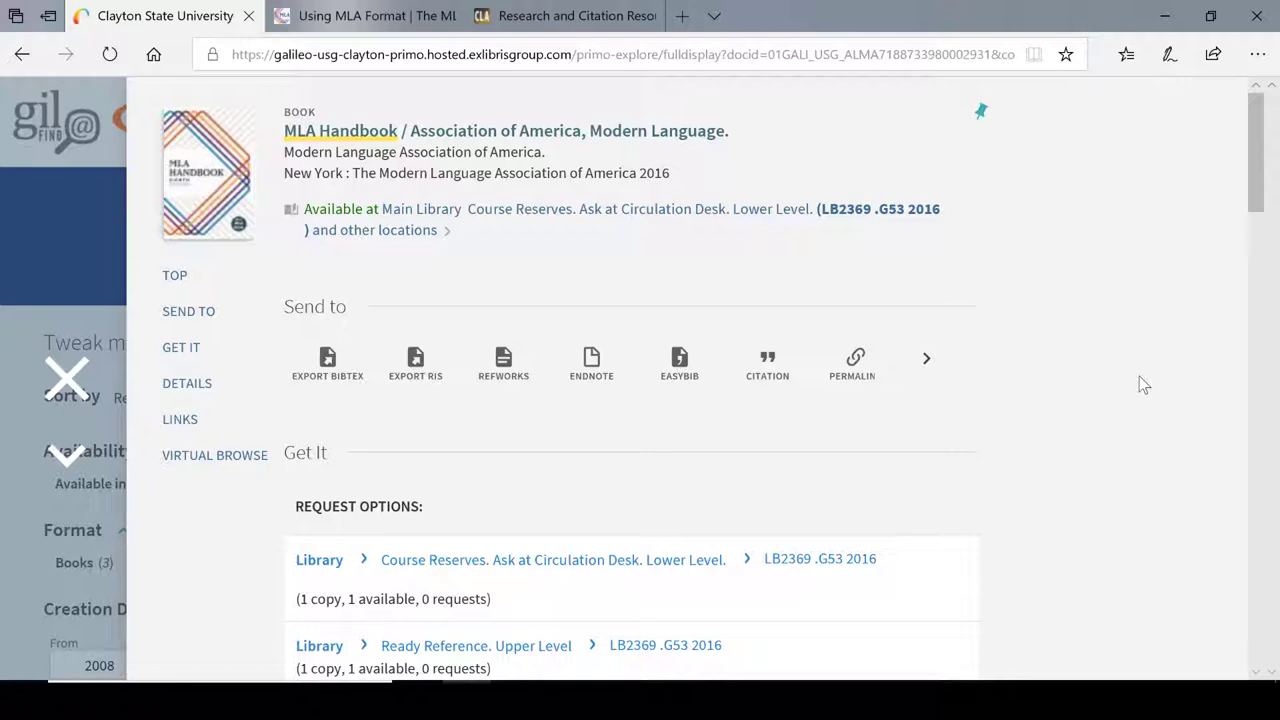
- Review the source documentation, paper setup and writing tip resources on the MLA Style Center's Using MLA Format page
click(372, 27)
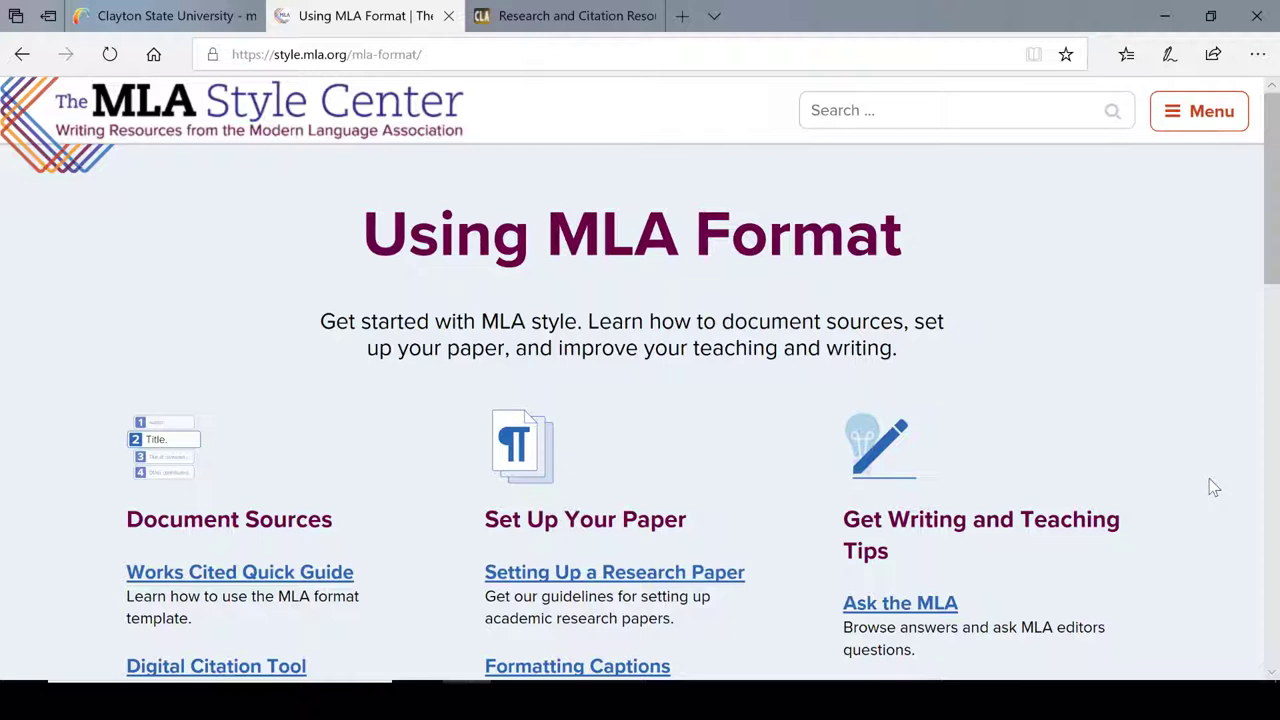
click(1273, 675)
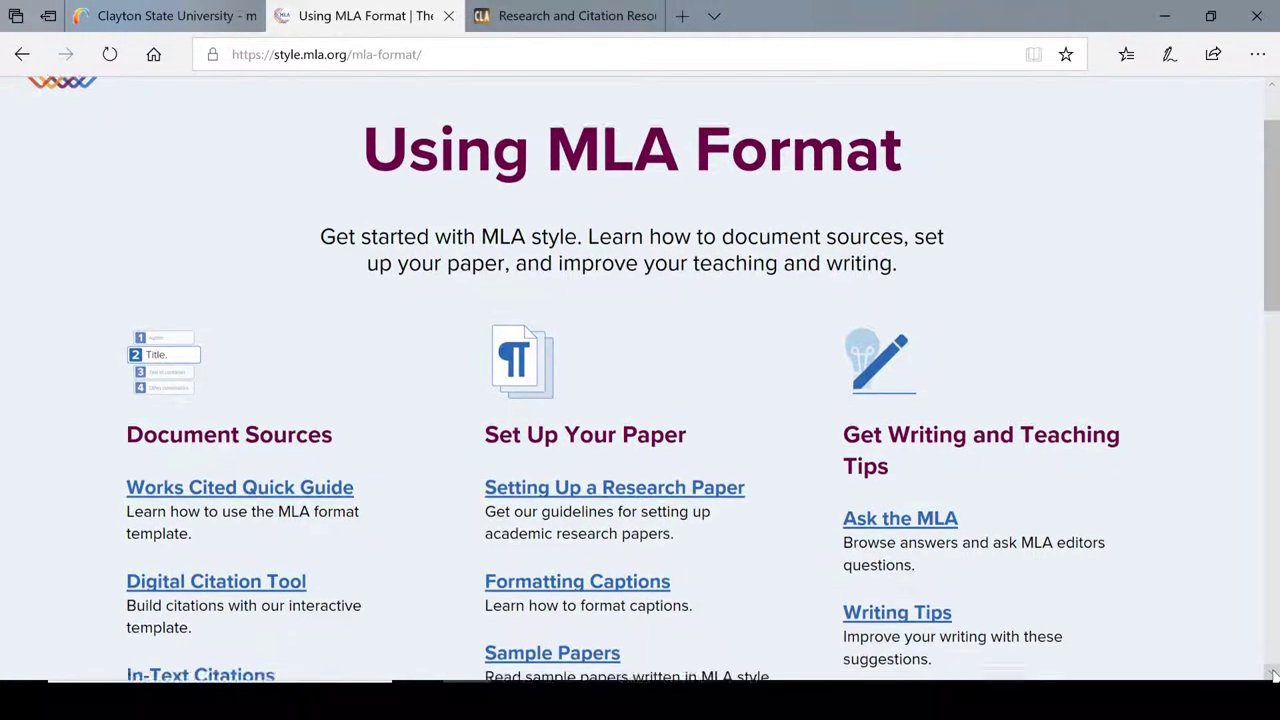
drag(1273, 675, 1273, 675)
click(1273, 675)
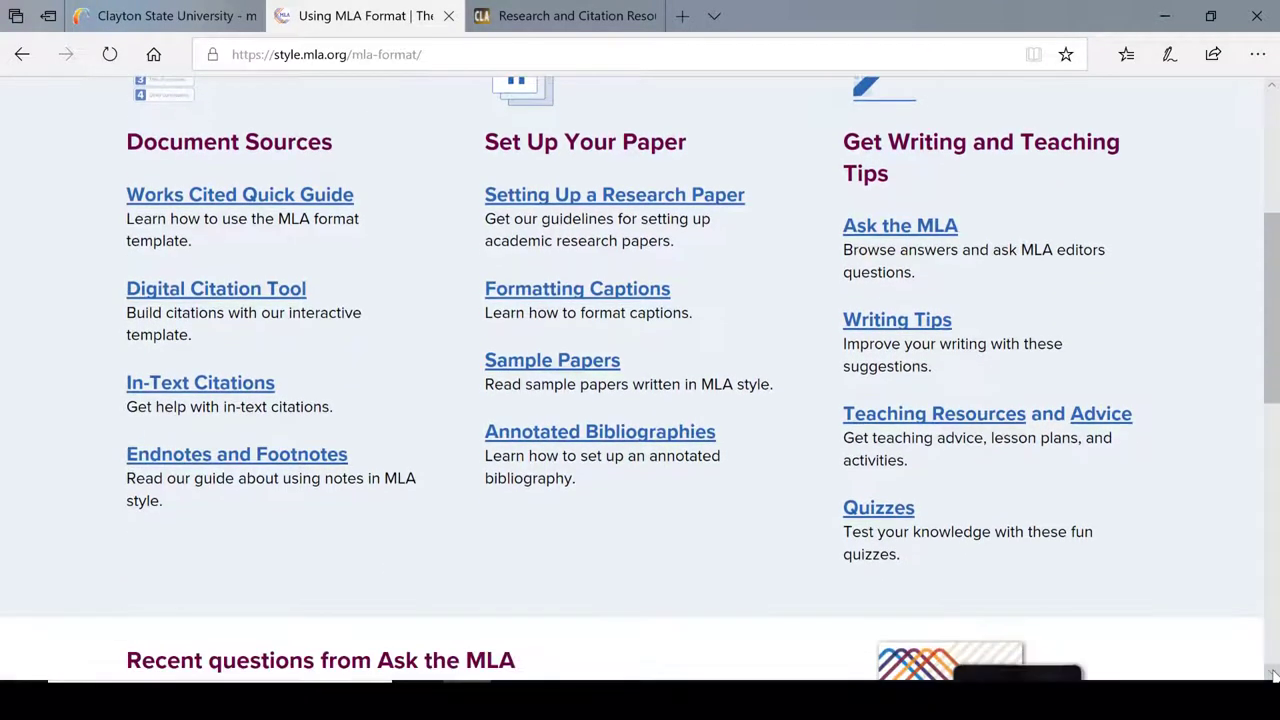
click(1273, 675)
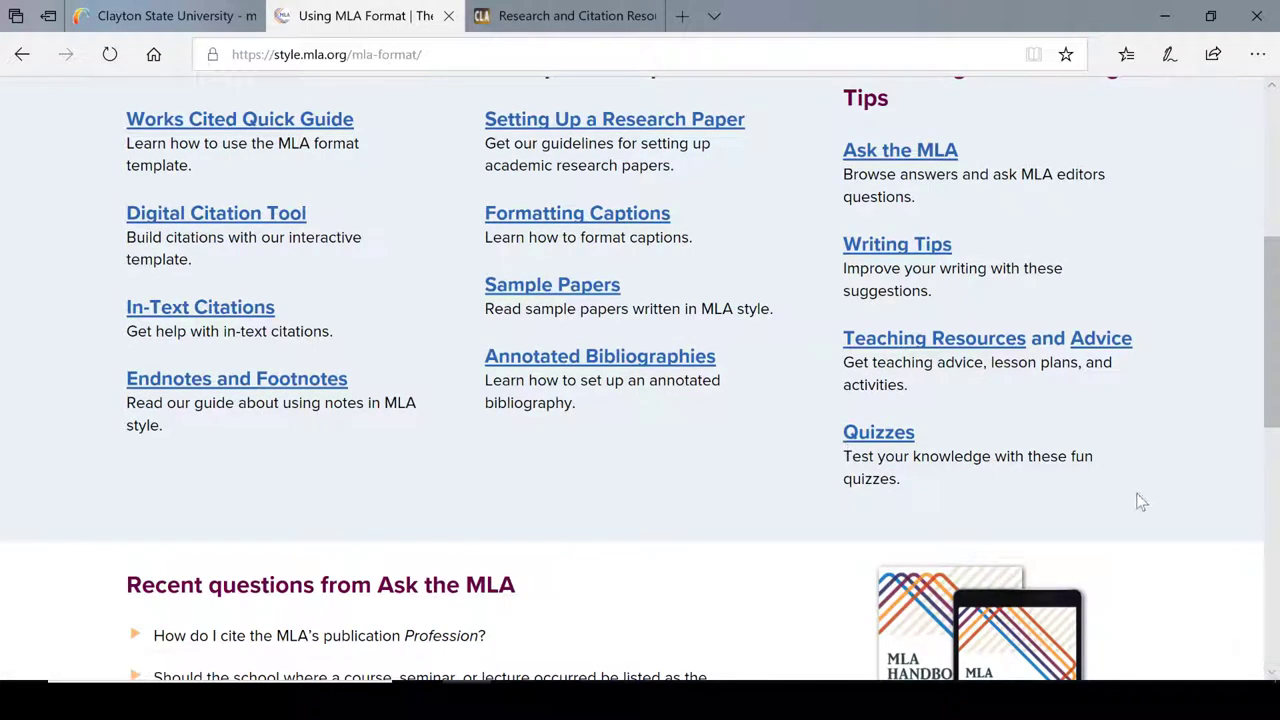
- Open the MLA Sample Paper page from the MLA Formatting and Style Guide on the Purdue Online Writing Lab site
click(571, 24)
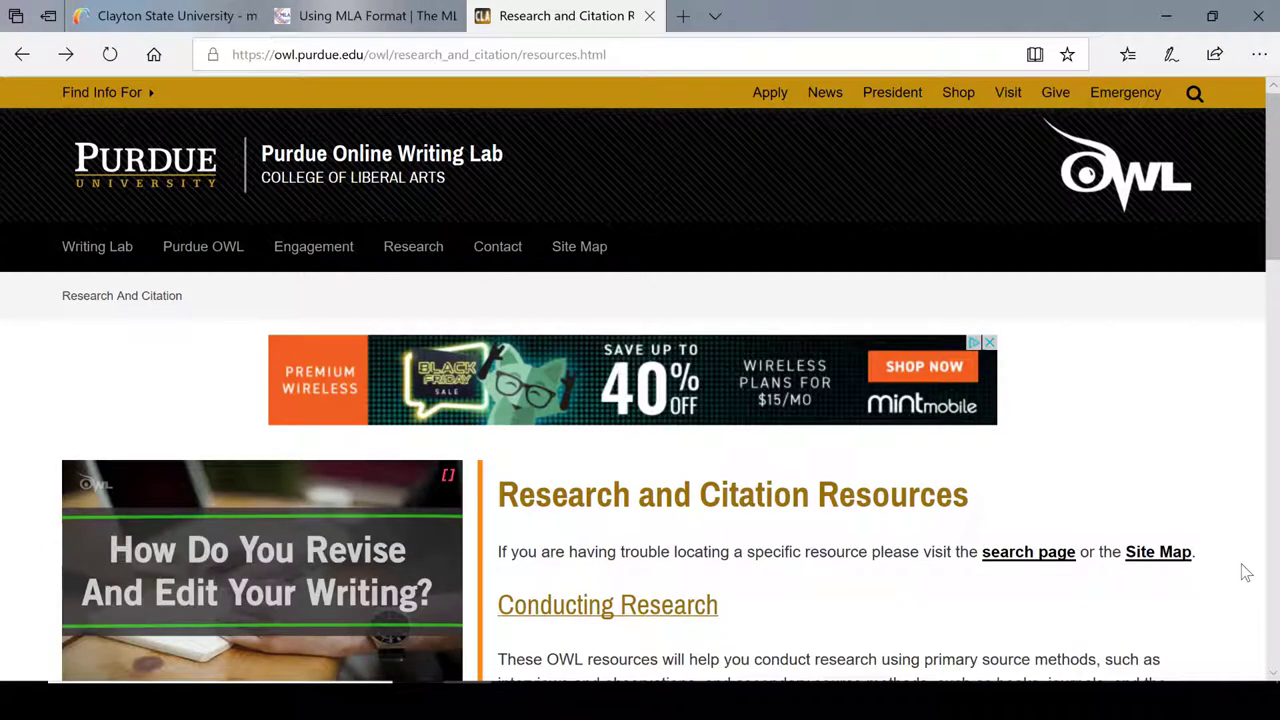
click(1274, 676)
scroll(1274, 676, down, 7)
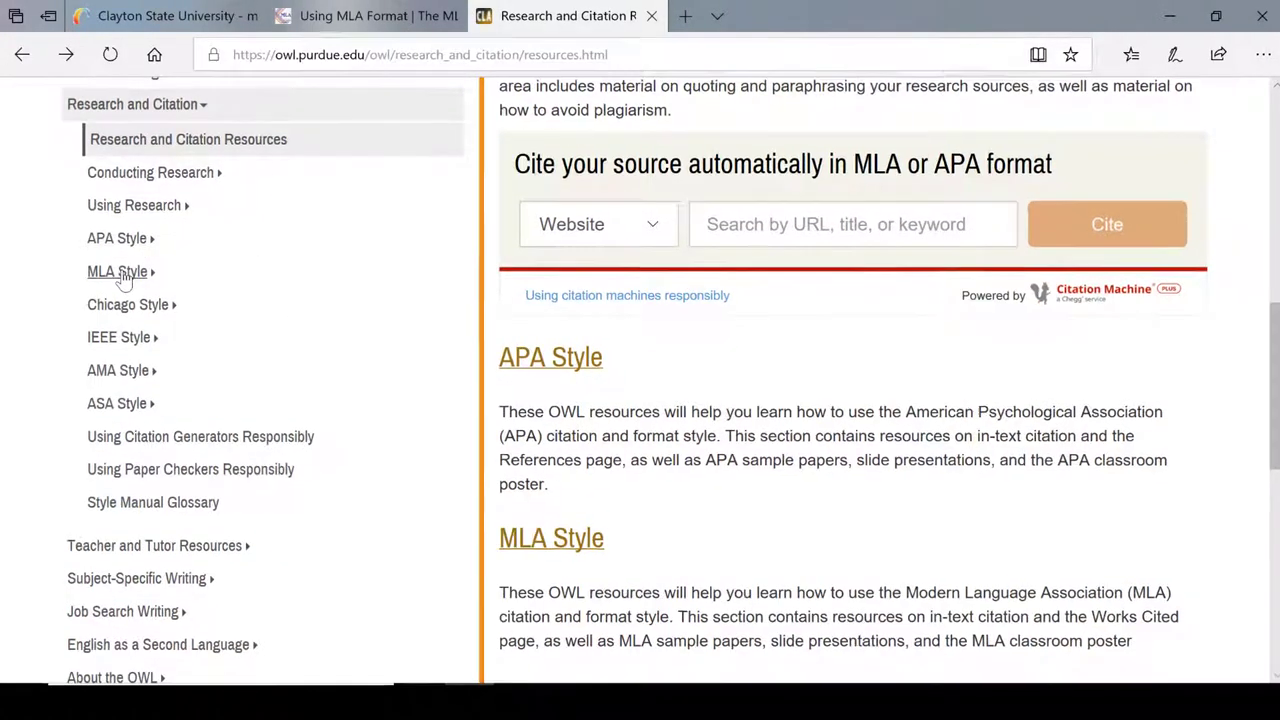
click(119, 273)
click(290, 510)
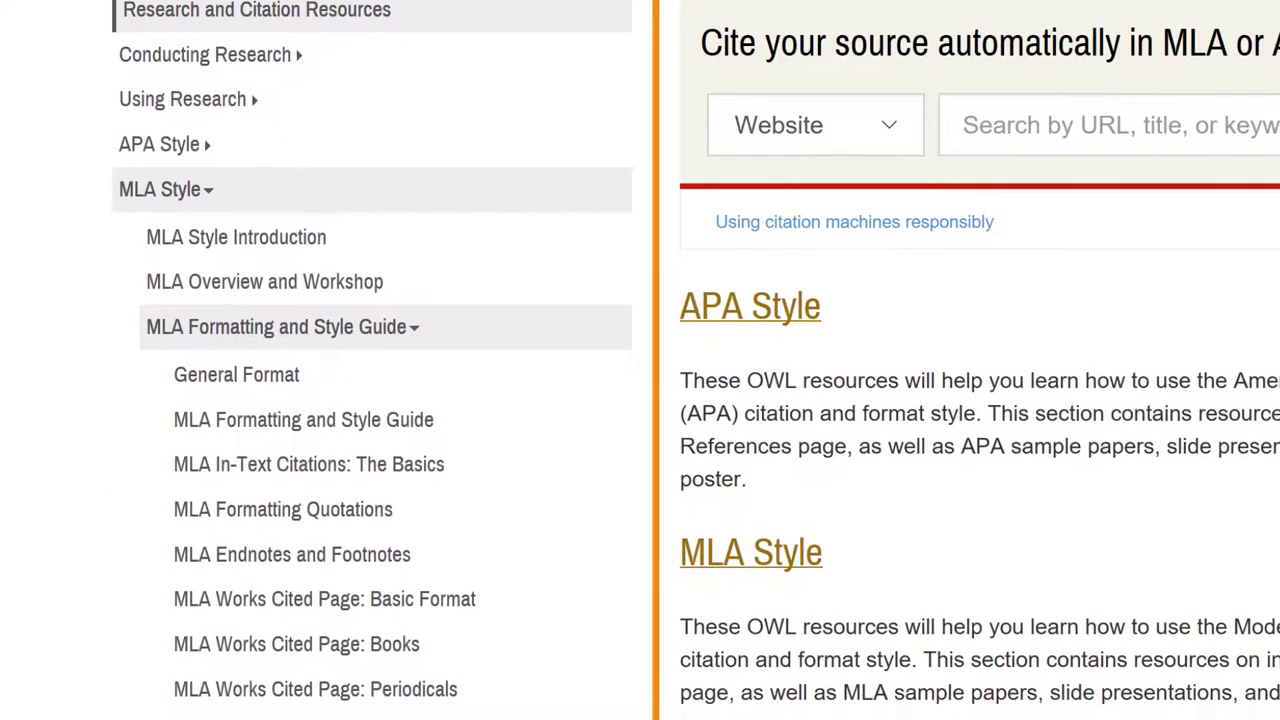
scroll(640, 400, down, 2)
scroll(580, 623, down, 3)
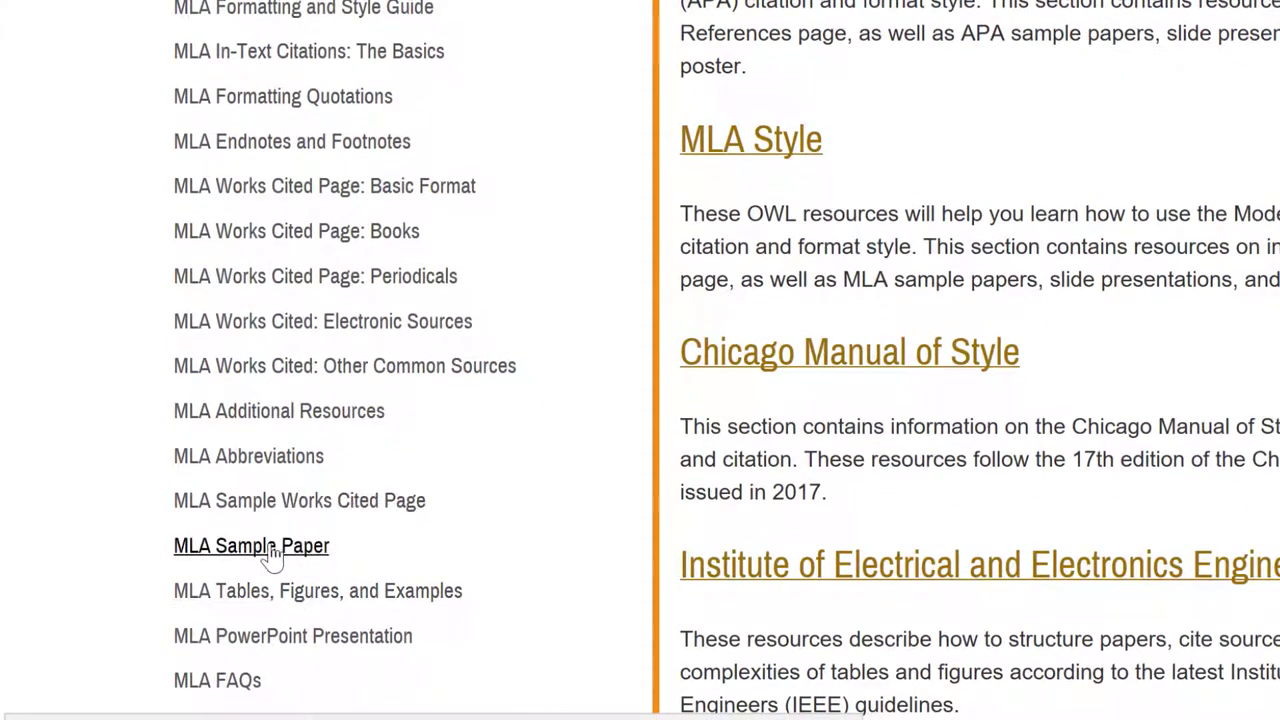
click(272, 552)
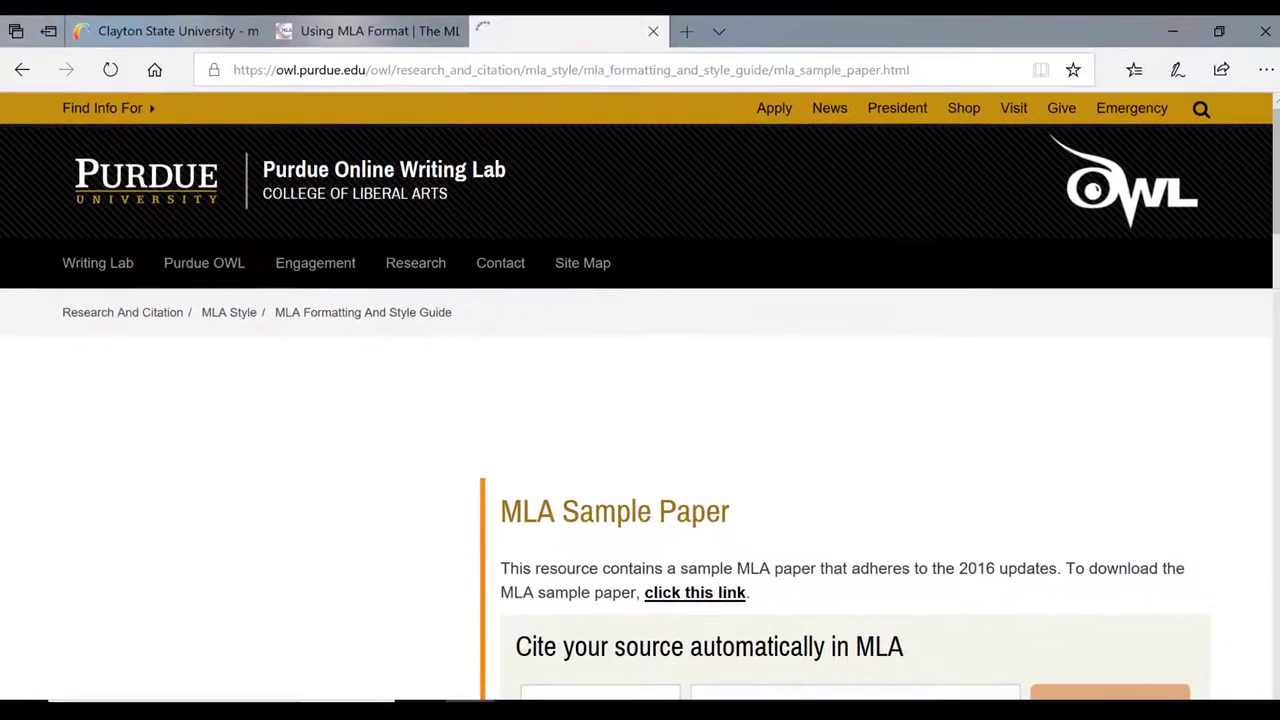
- Examine the annotated first page of the MLA sample paper, including its heading, title and page number layout
click(1276, 692)
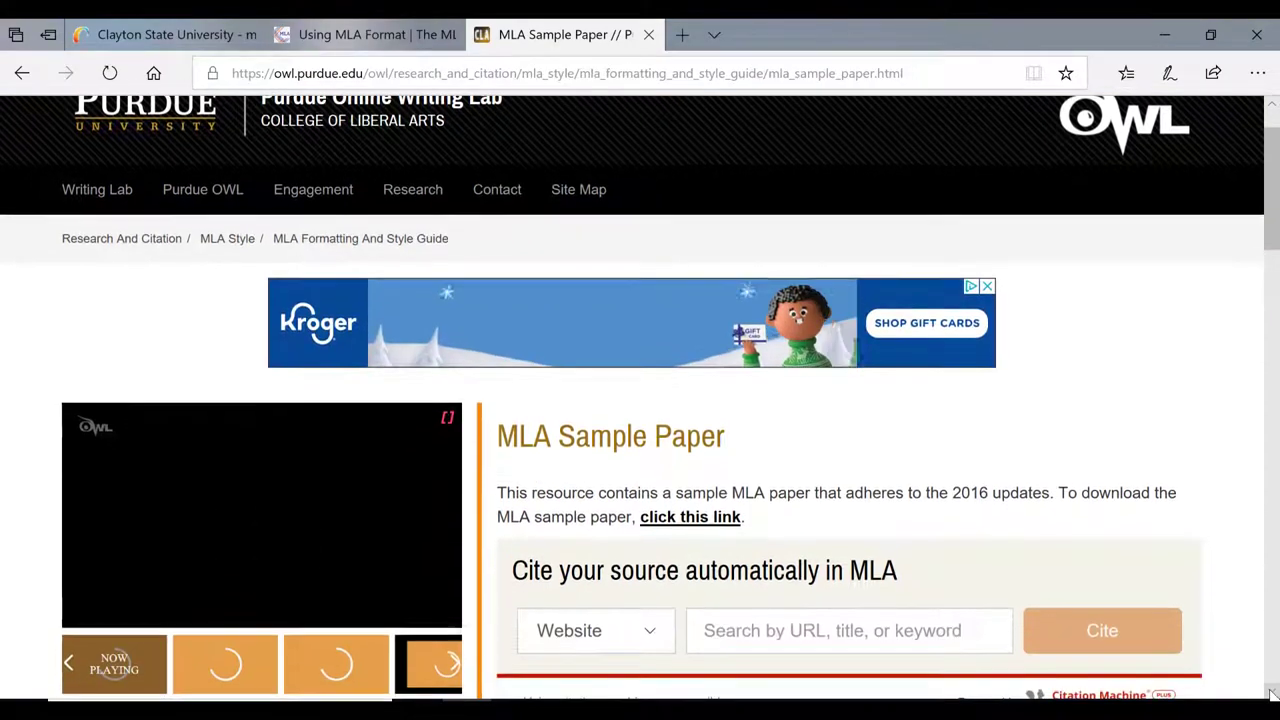
scroll(1272, 692, down, 6)
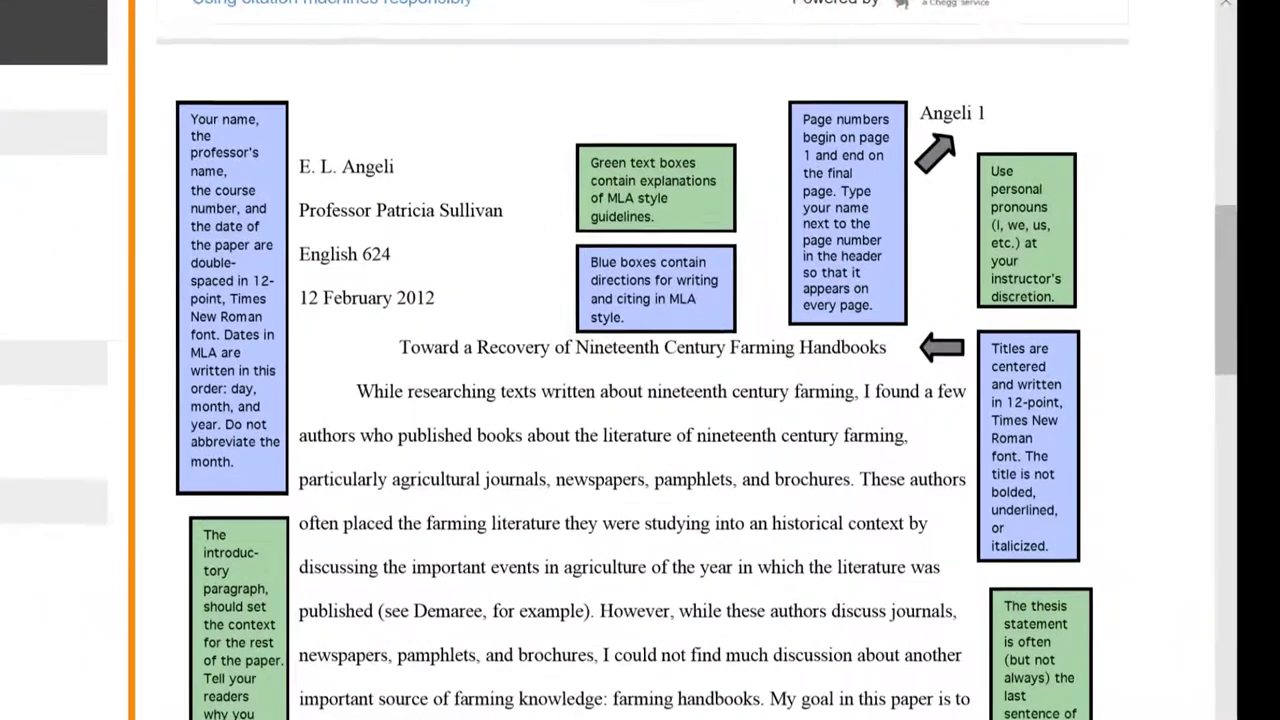
scroll(640, 360, down, 2)
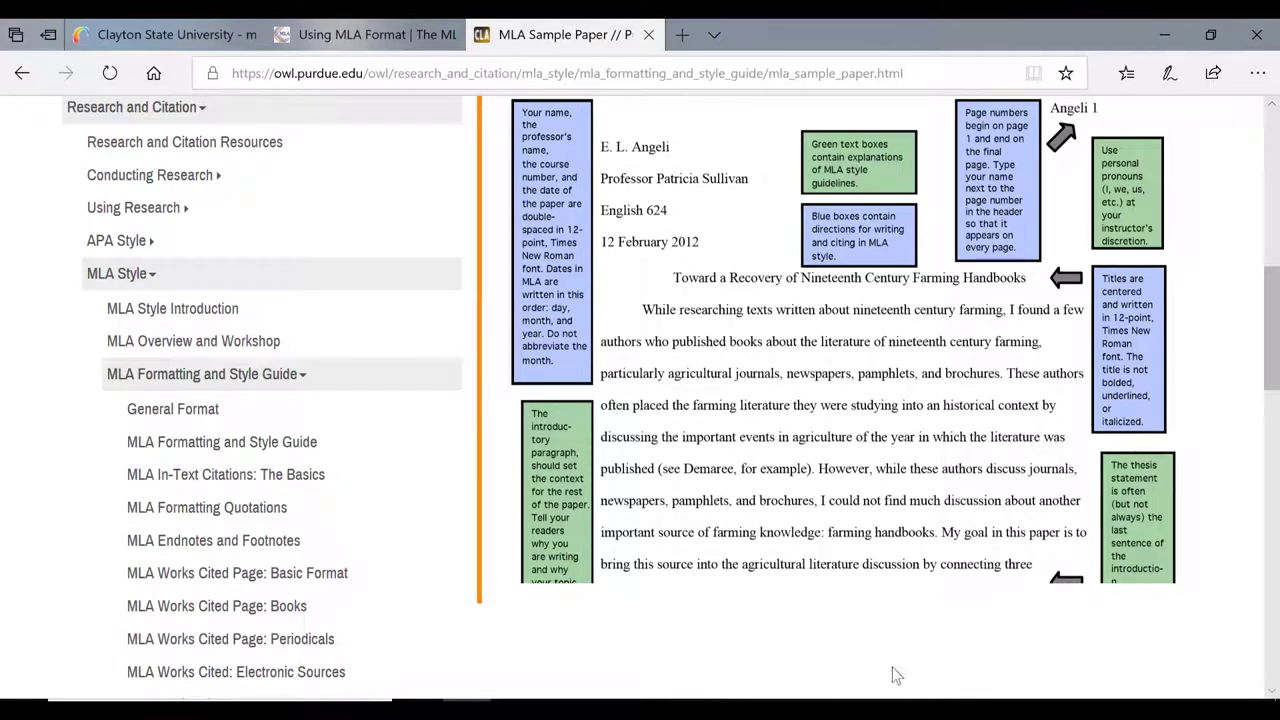
click(840, 615)
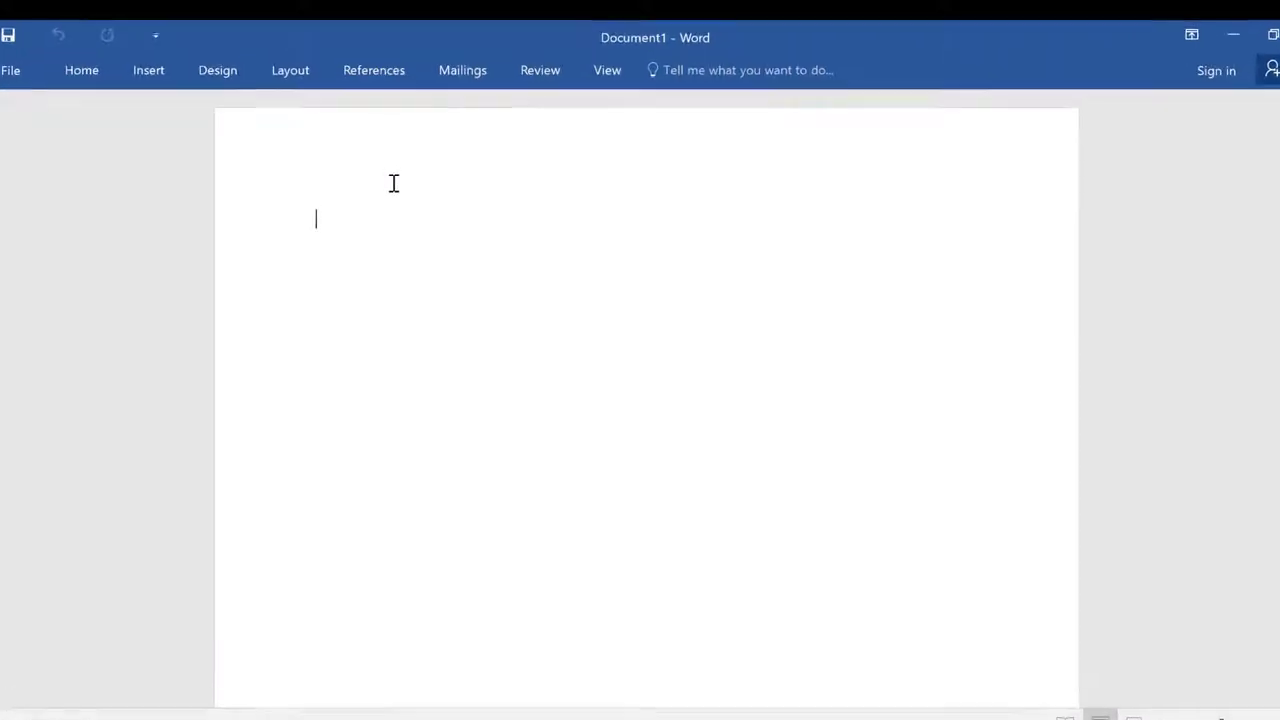
- In the blank Word document, set the paragraph spacing after to 0 pt and the line spacing to Double
click(294, 76)
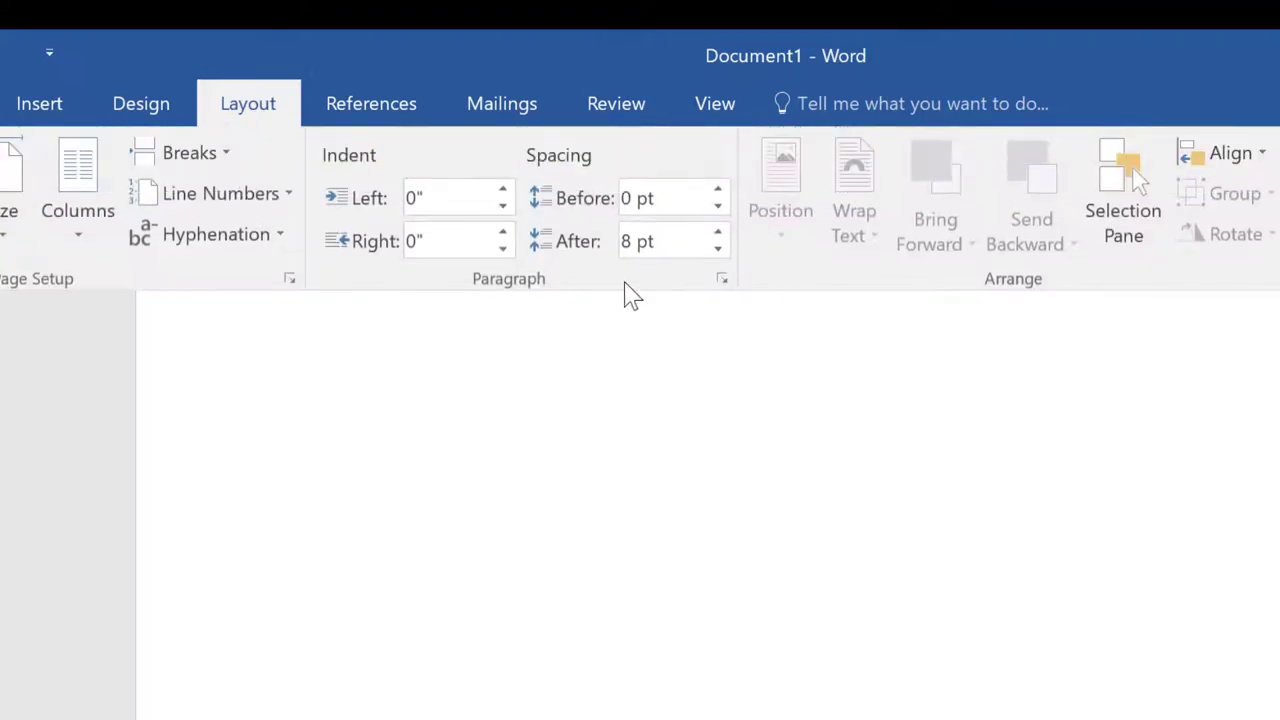
click(724, 281)
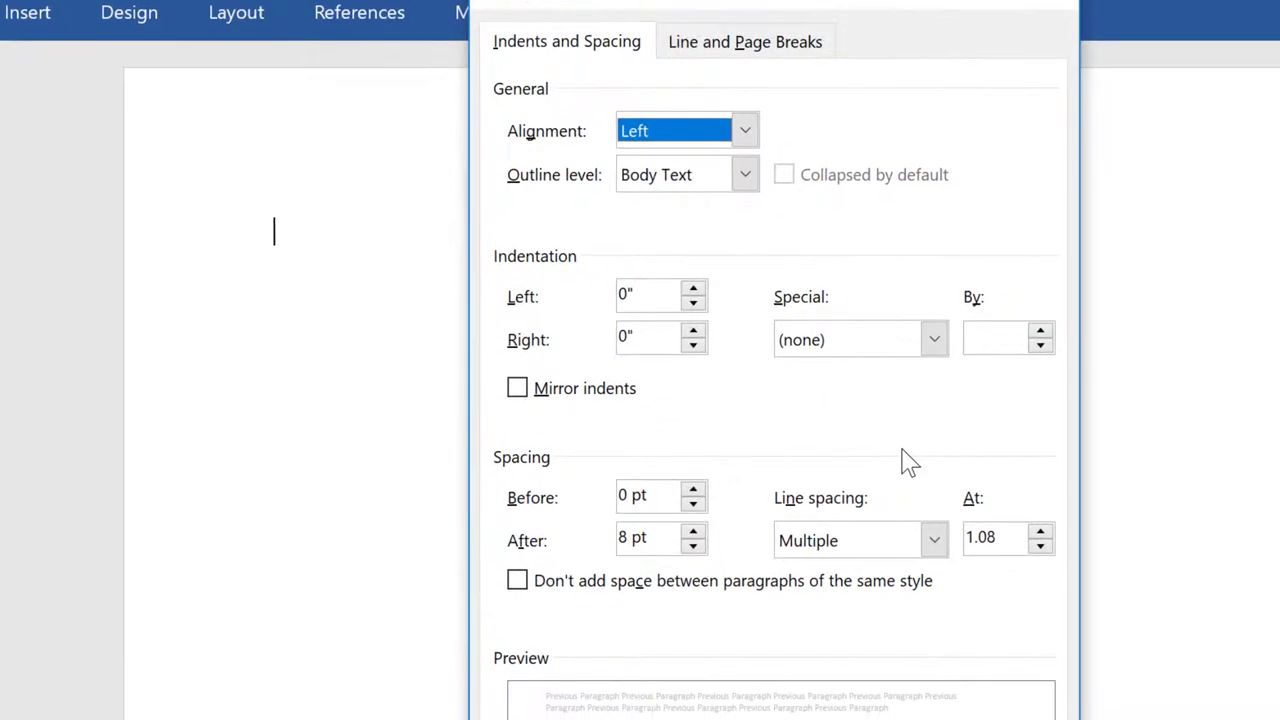
click(693, 547)
click(693, 547)
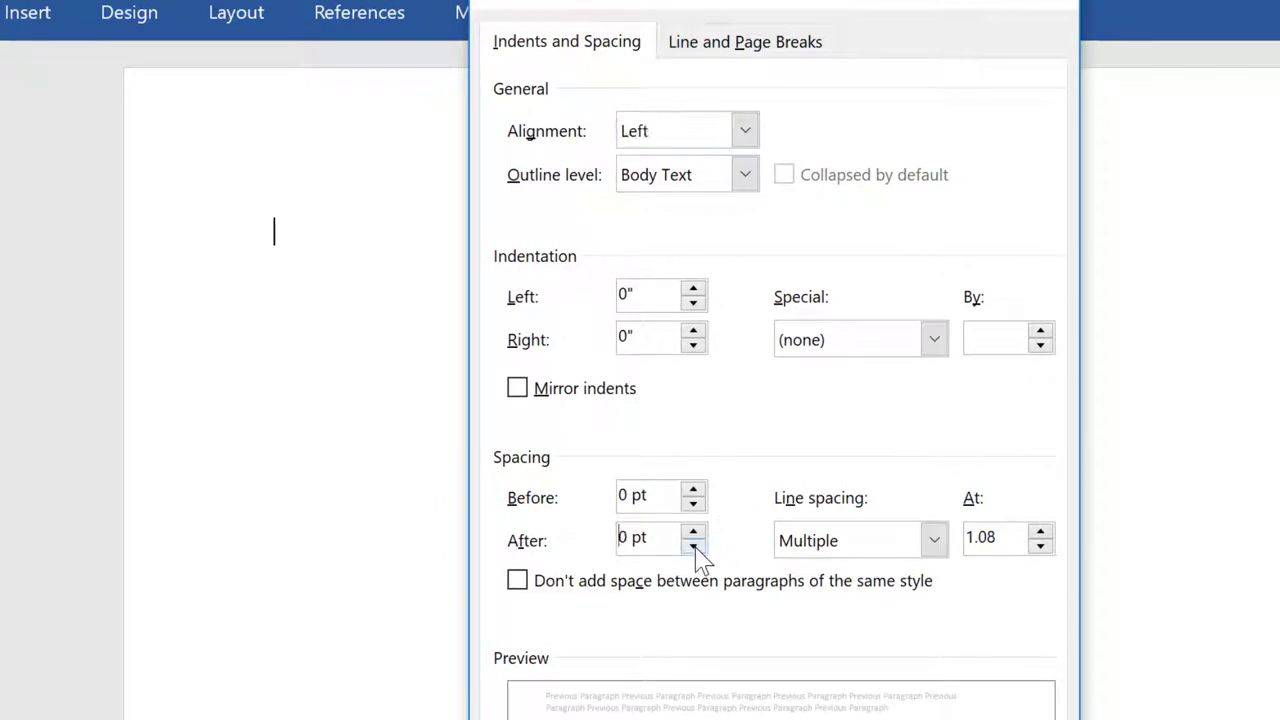
click(933, 545)
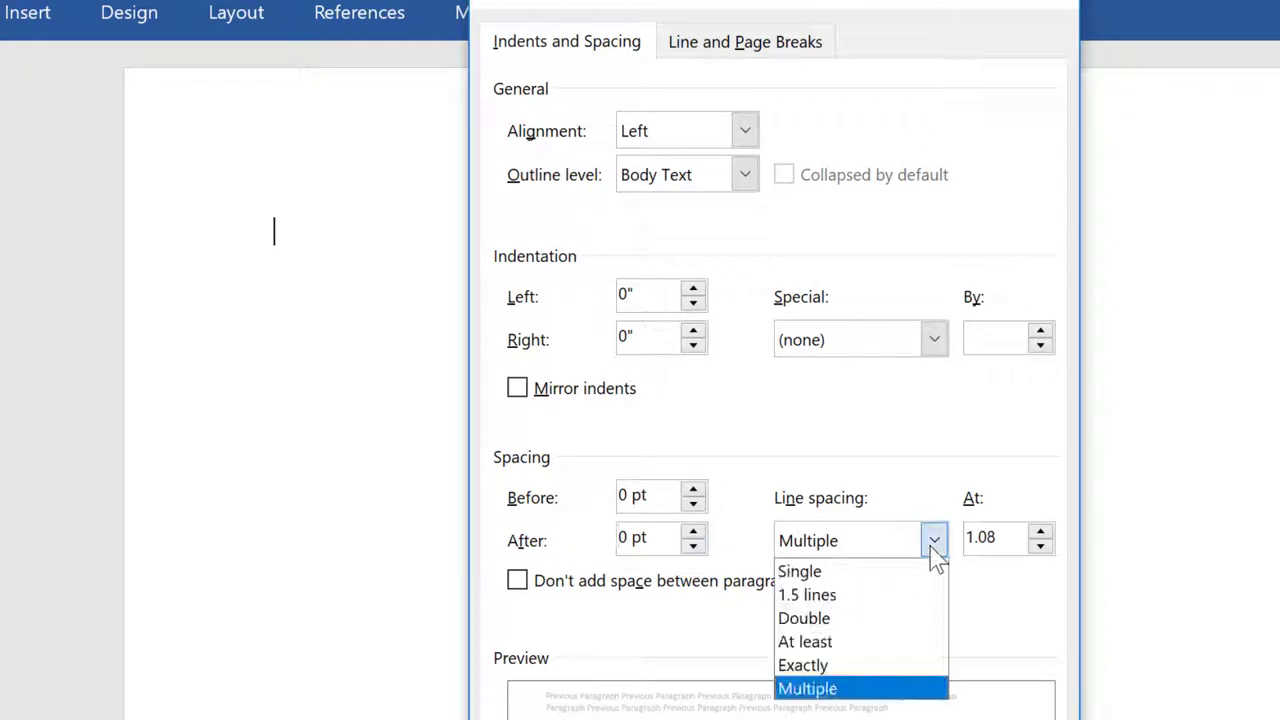
click(831, 617)
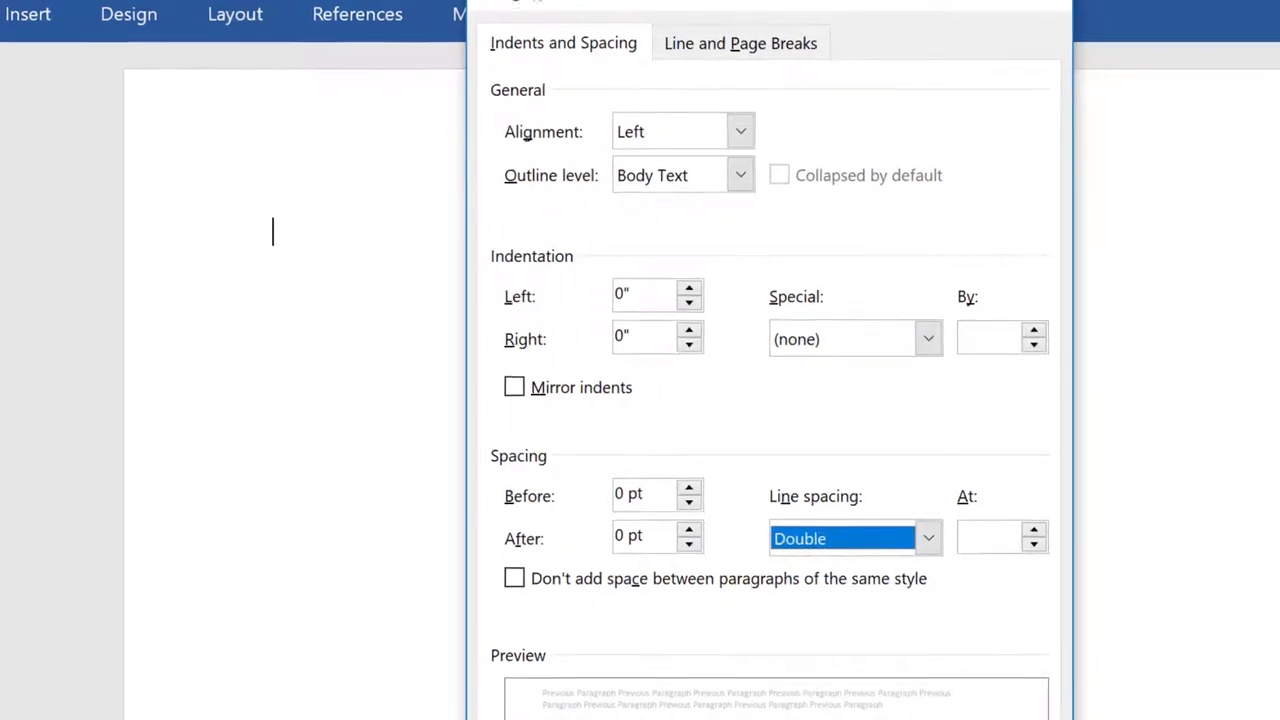
key(Return)
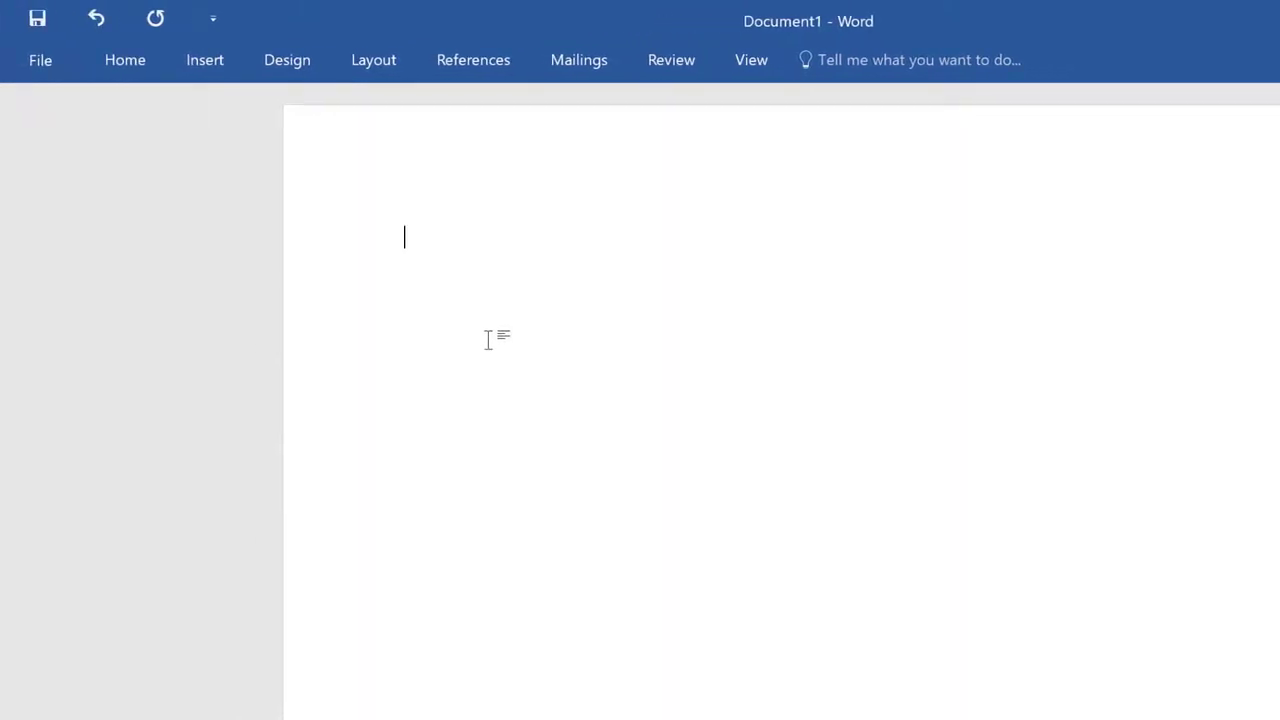
- Check the document's page margins against the Normal preset of 1" on all sides
click(374, 72)
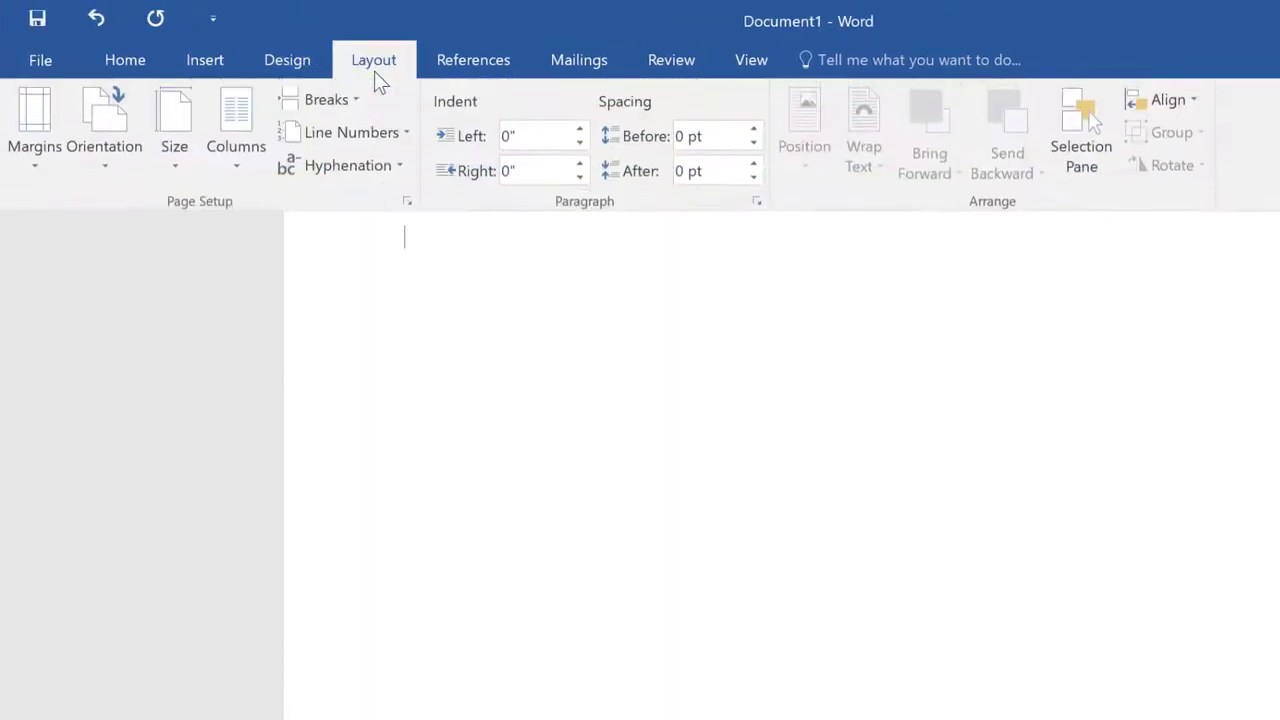
click(29, 142)
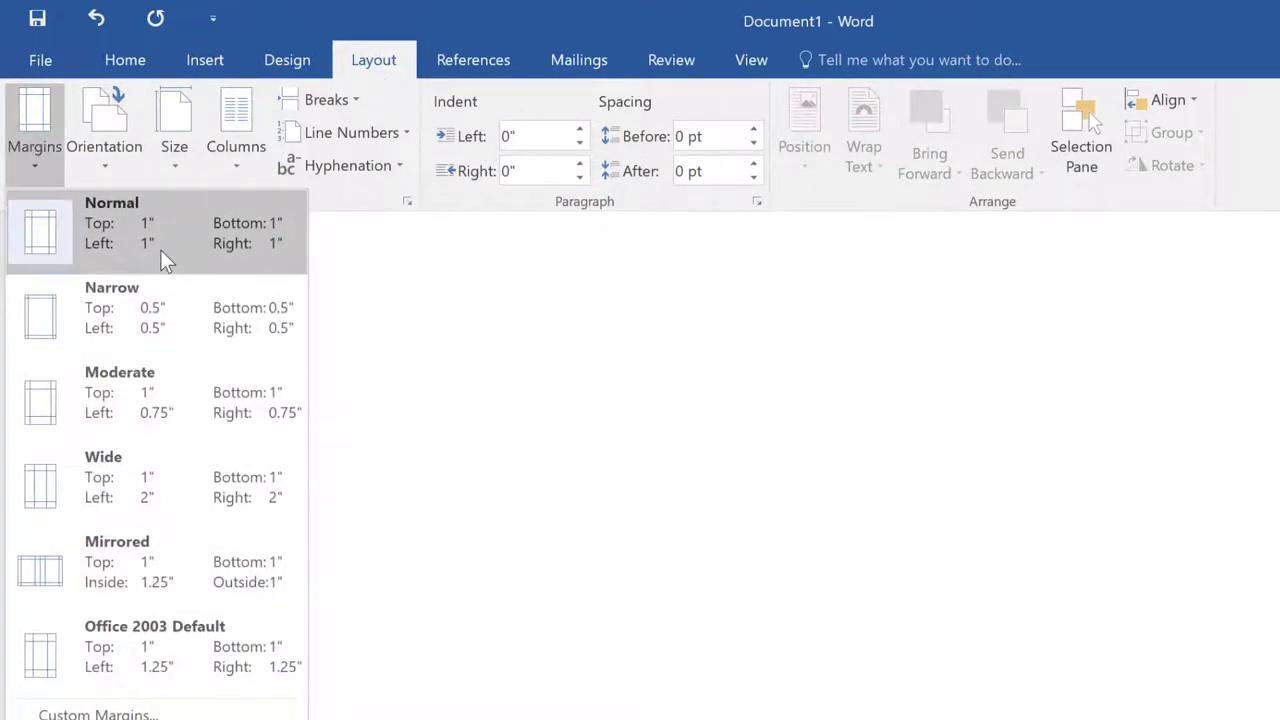
click(571, 351)
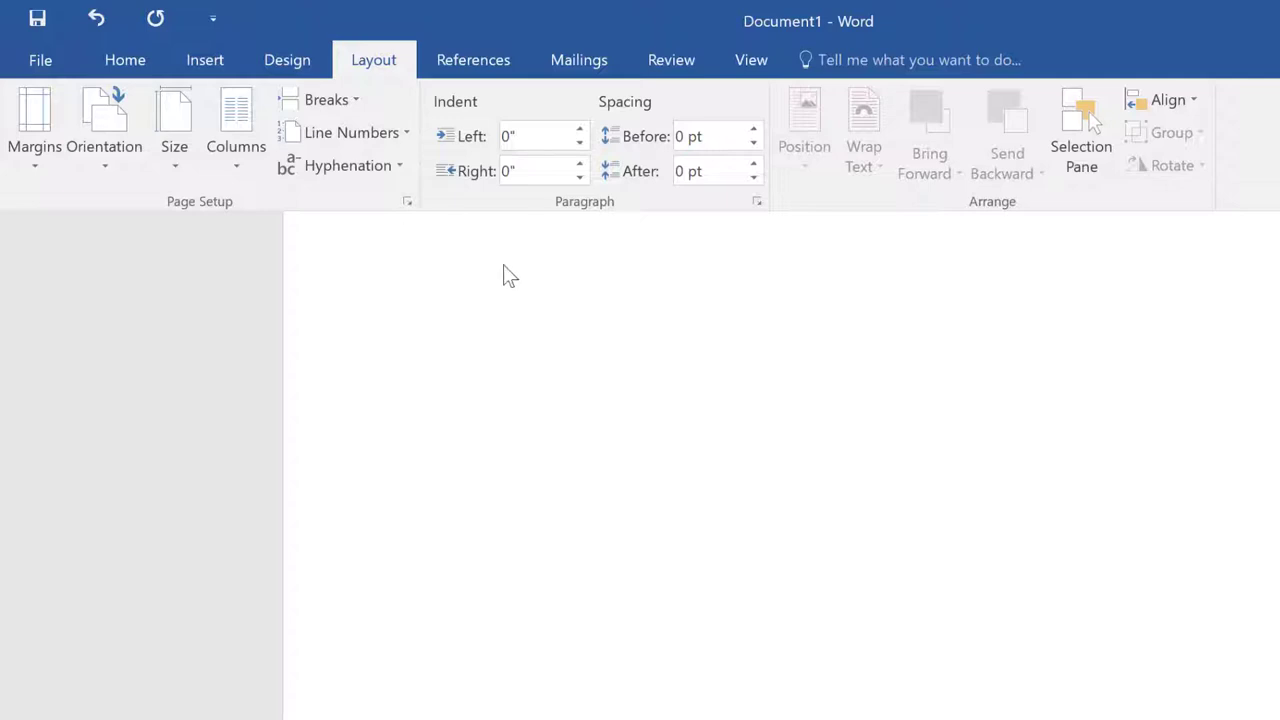
- Set the document font to Times New Roman, size 12, and collapse the ribbon
click(112, 58)
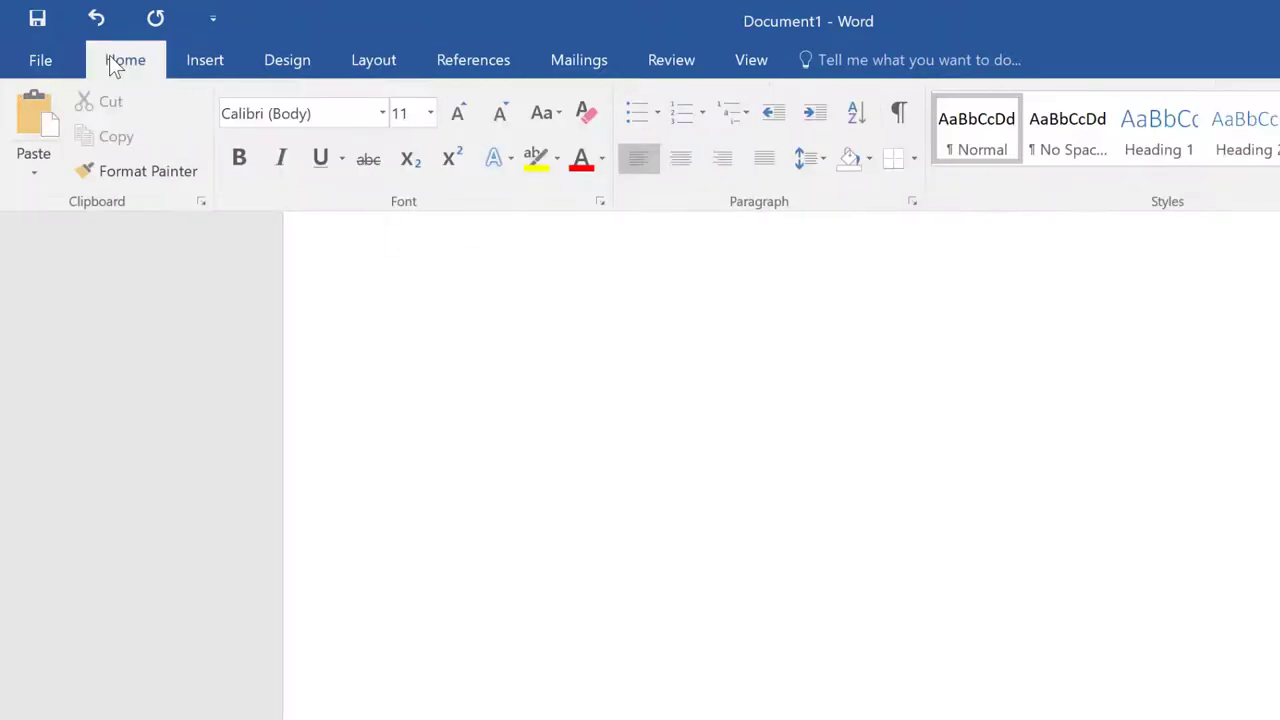
click(381, 114)
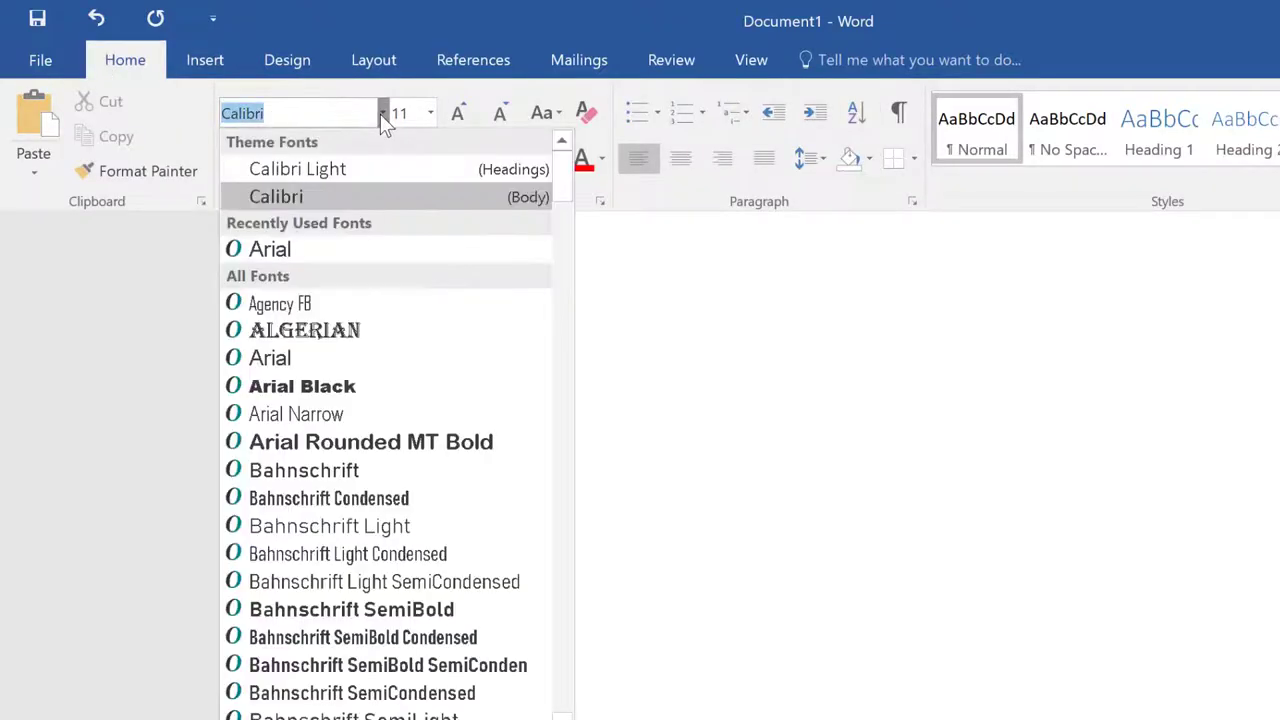
text(Times New Roman)
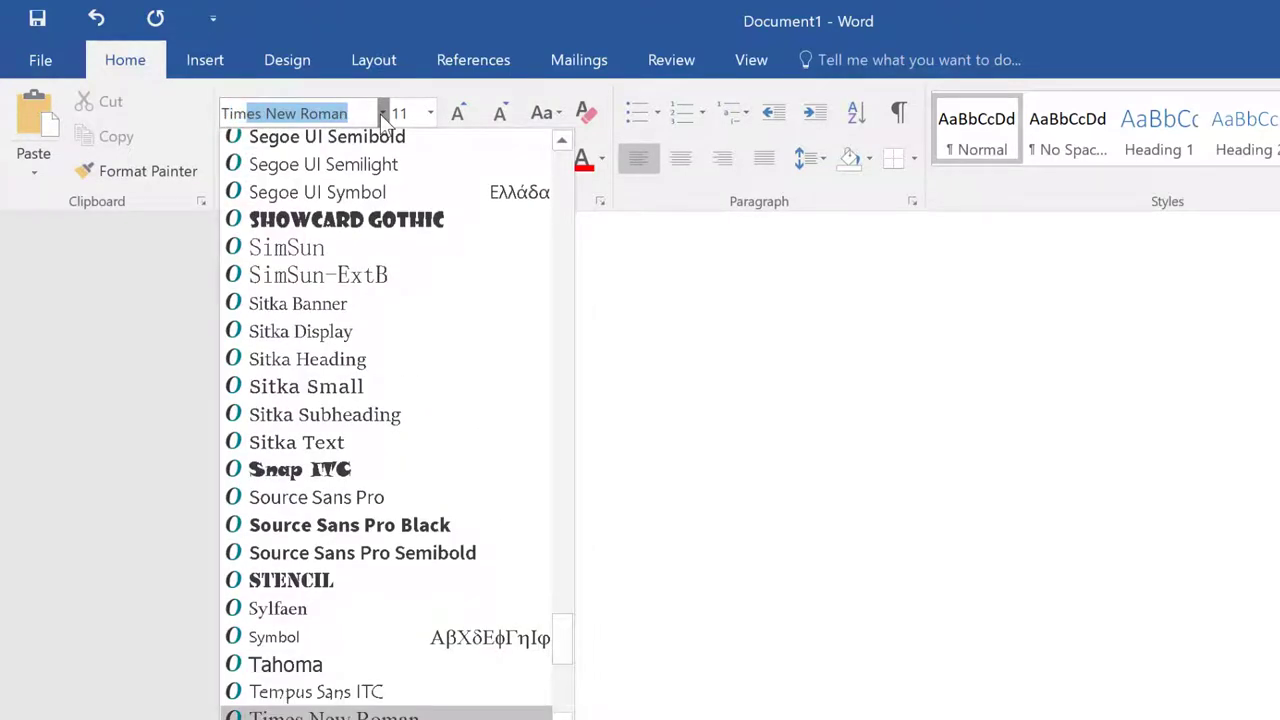
click(381, 114)
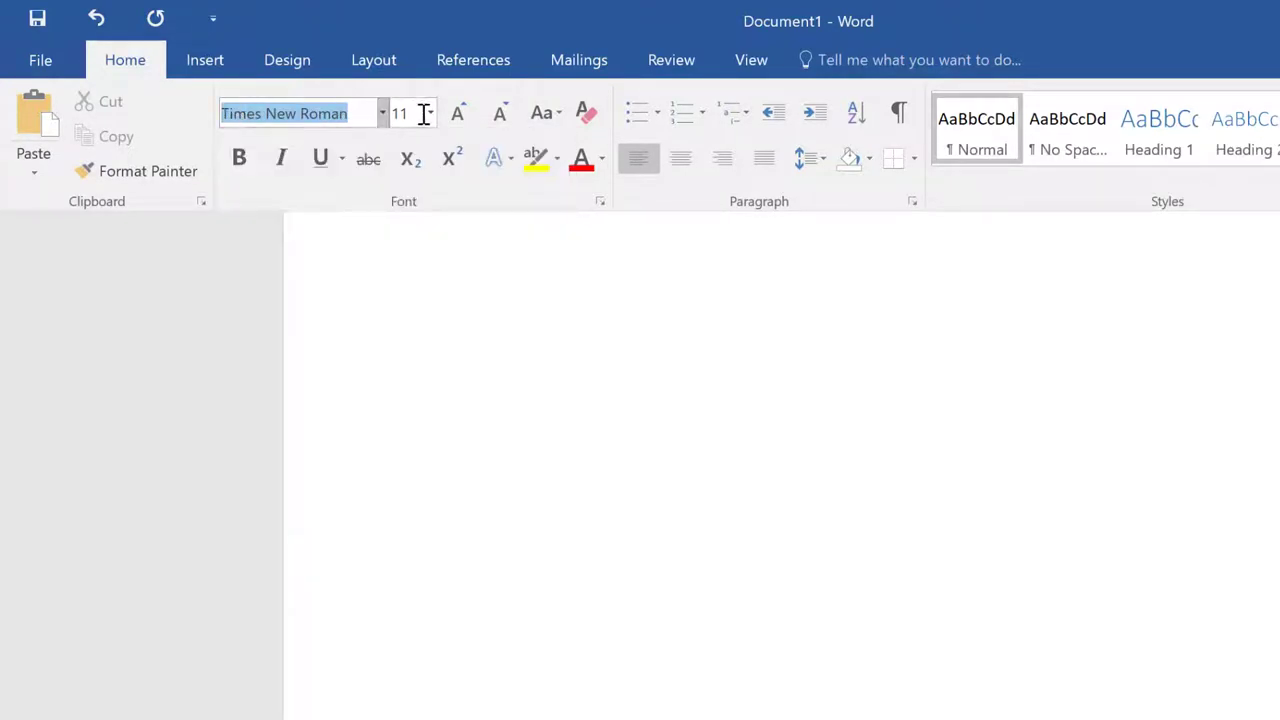
click(429, 115)
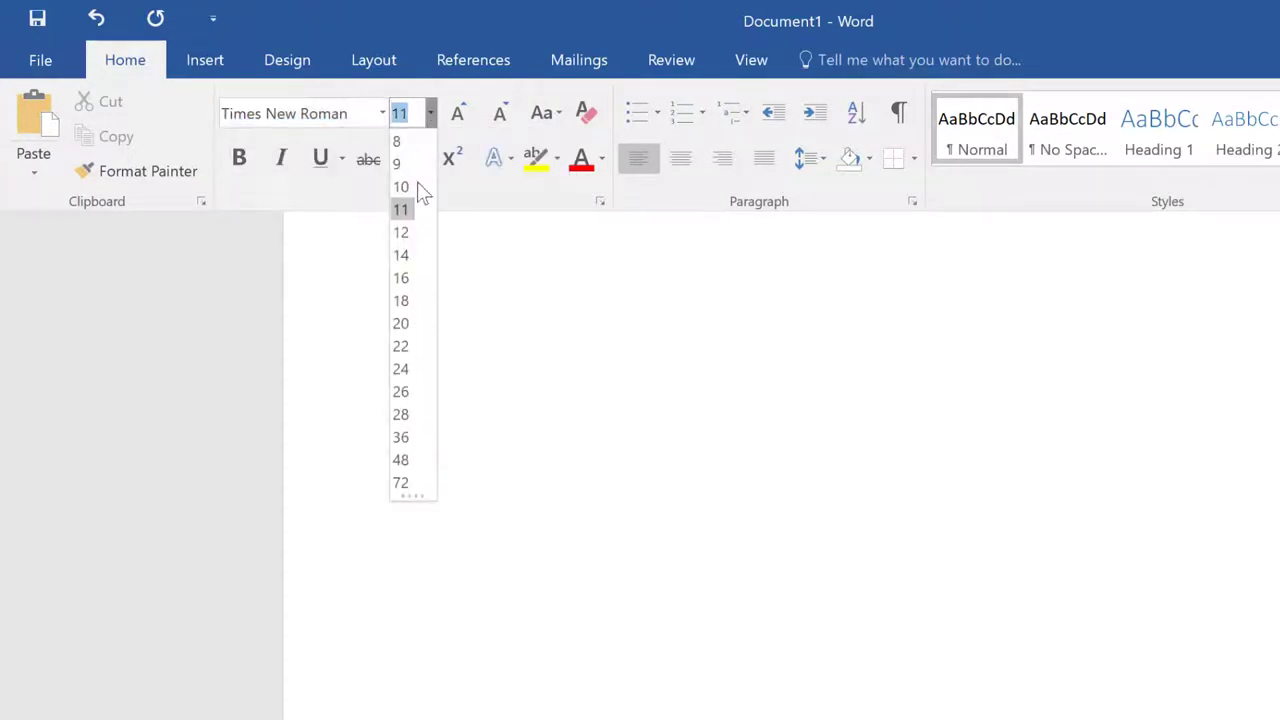
click(403, 231)
key(ctrl+F1)
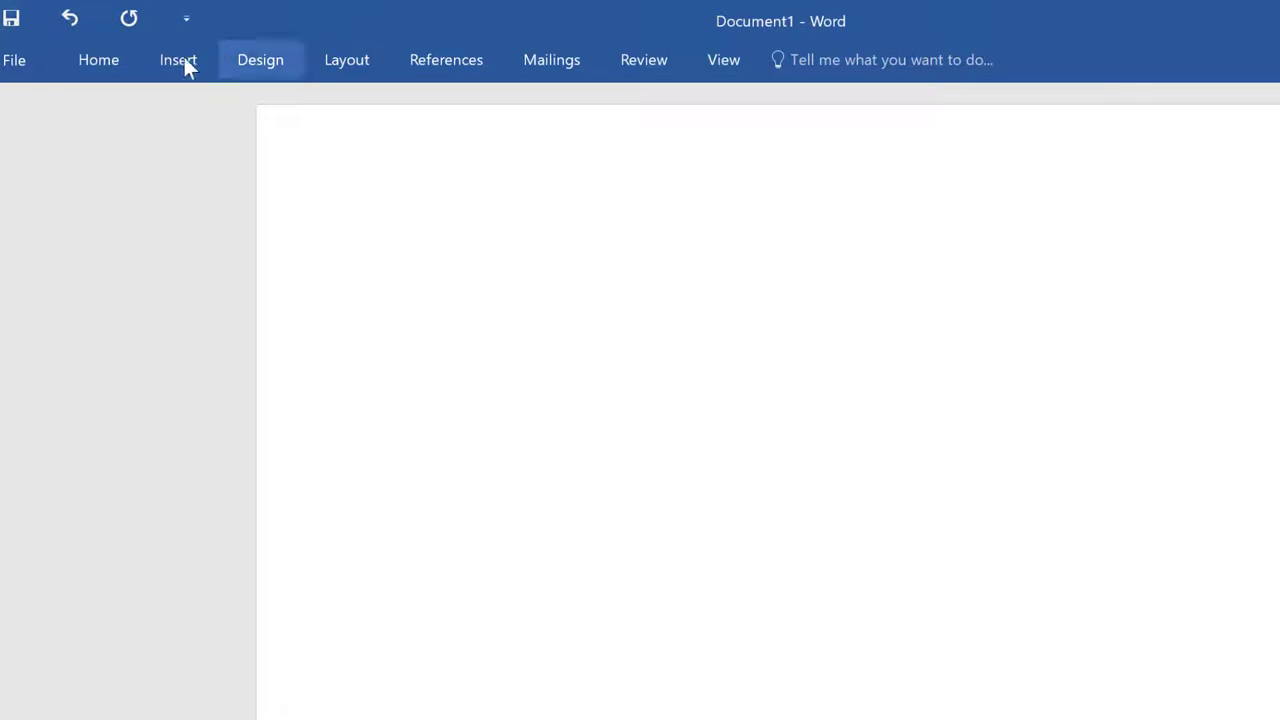
- Insert a Plain Number 3 page number at the top of the page, preceded by the author's last name, and return to the body
click(181, 57)
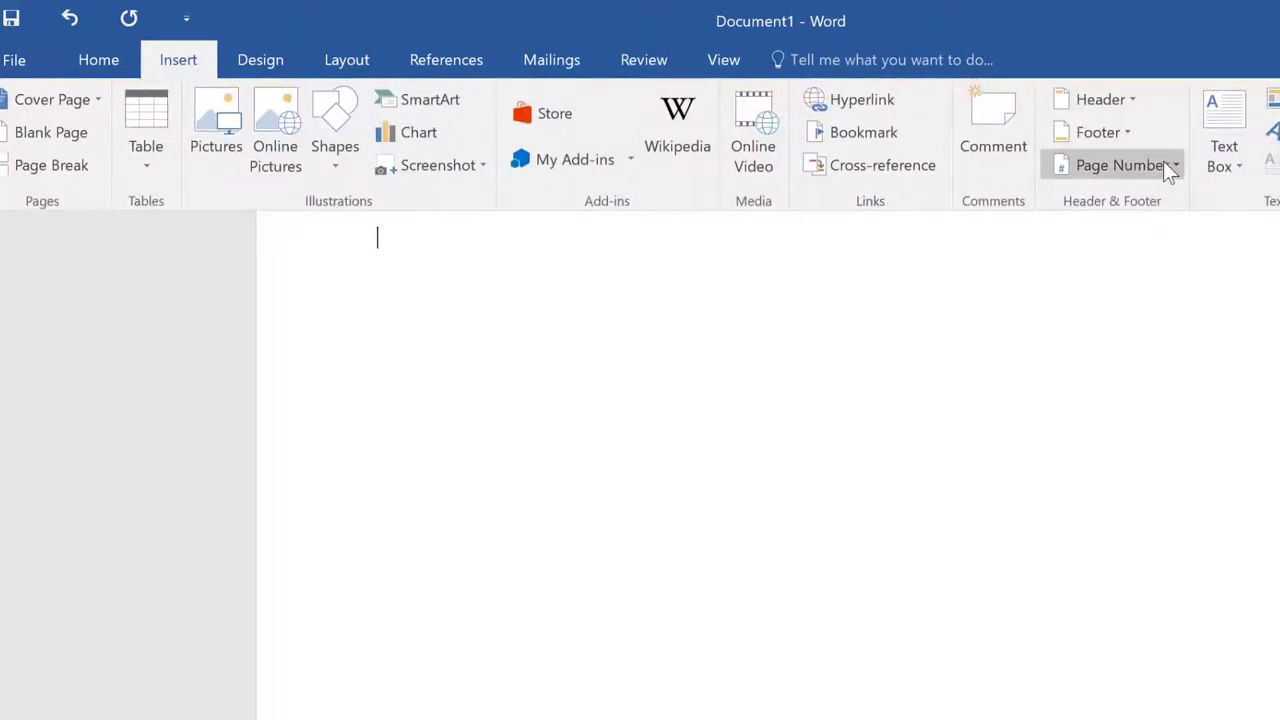
click(1168, 166)
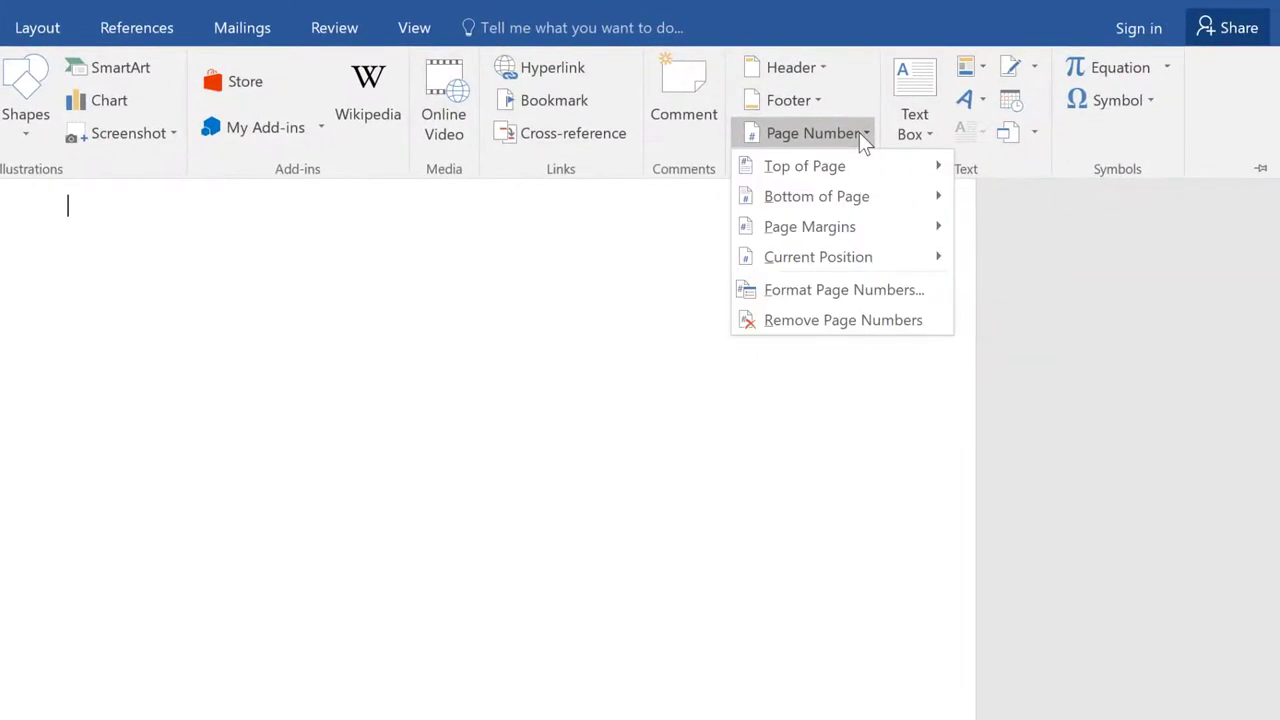
click(829, 166)
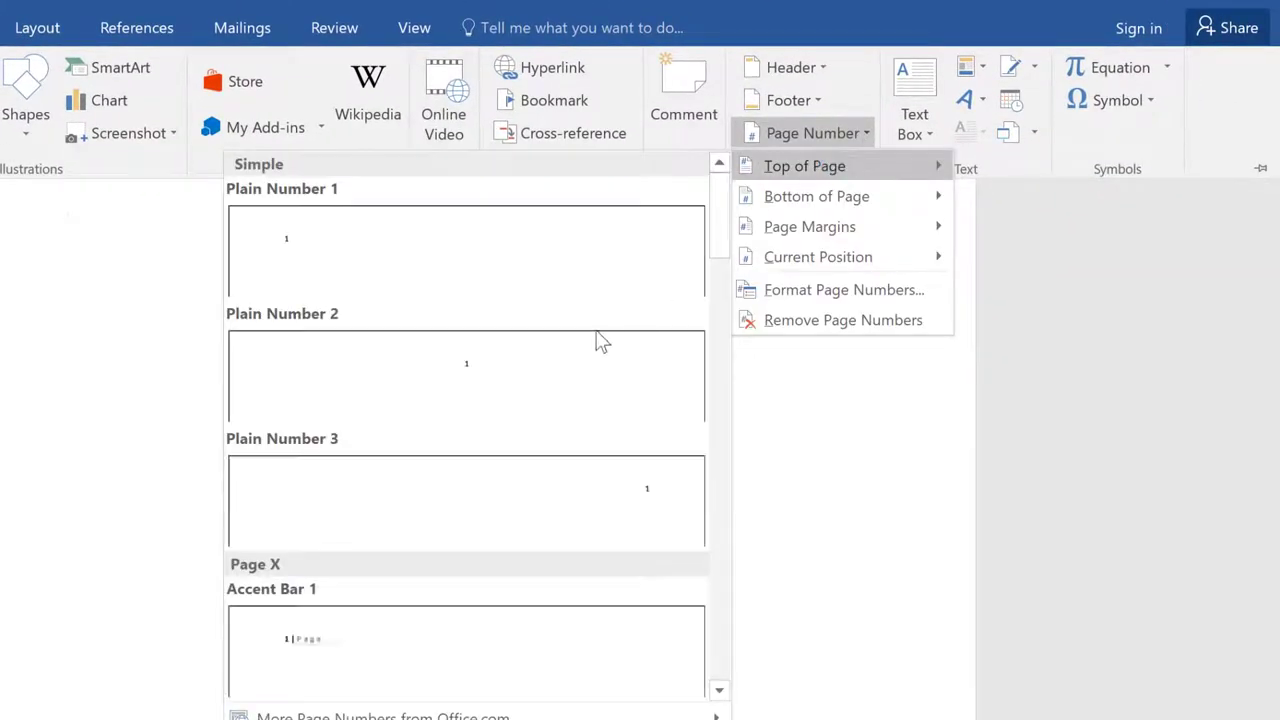
click(488, 495)
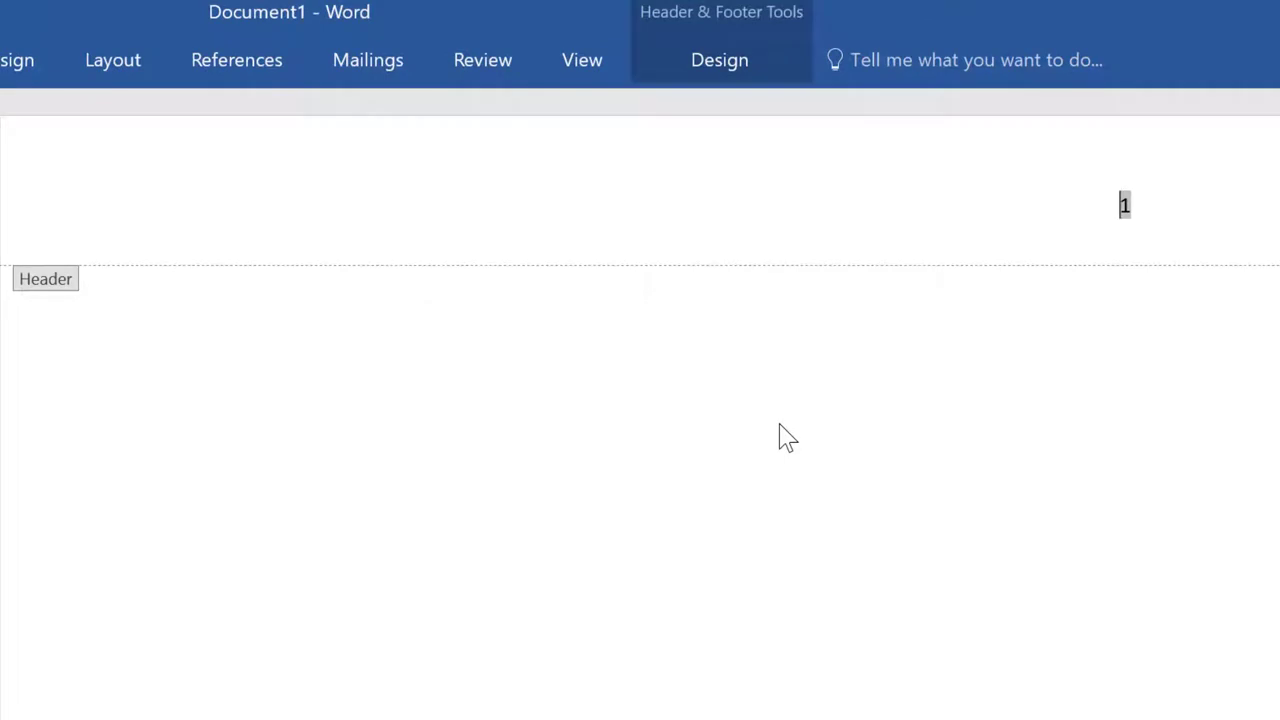
text(Parker)
double_click(780, 437)
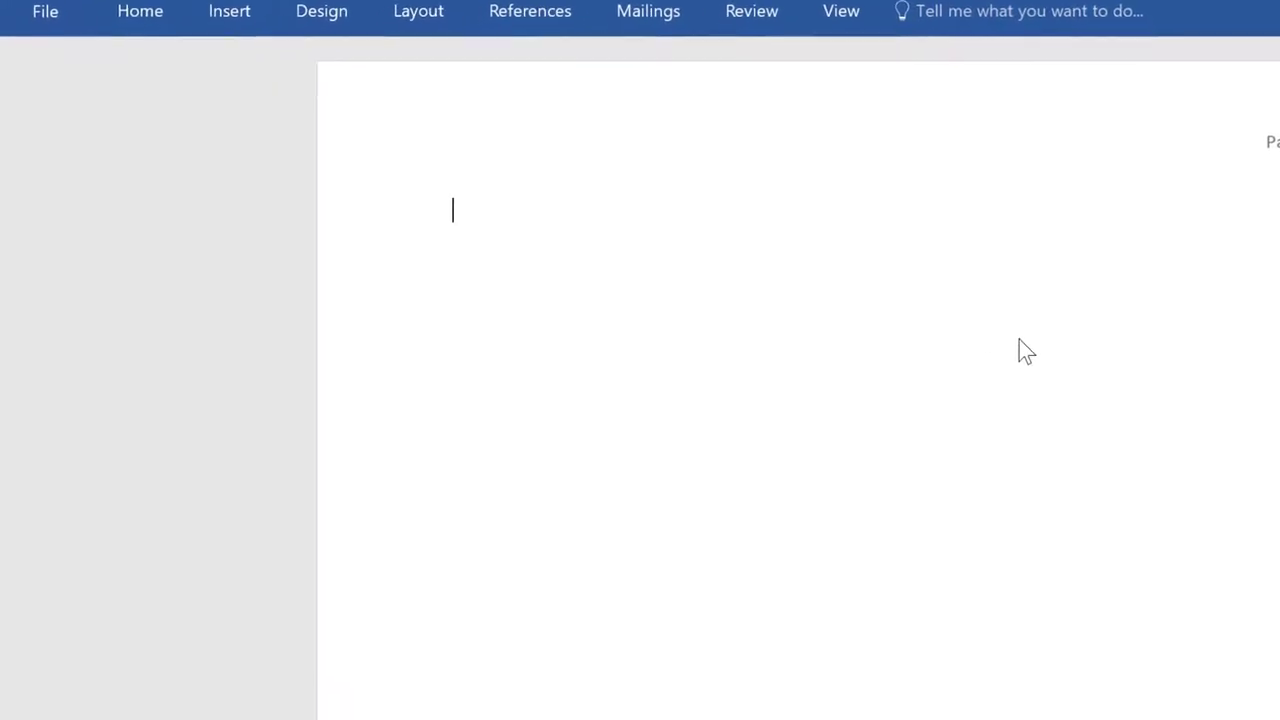
- Enter the heading on four separate lines: the student's full name, the instructor's name, English 1102 and 27 November 2019
text(Bonnie)
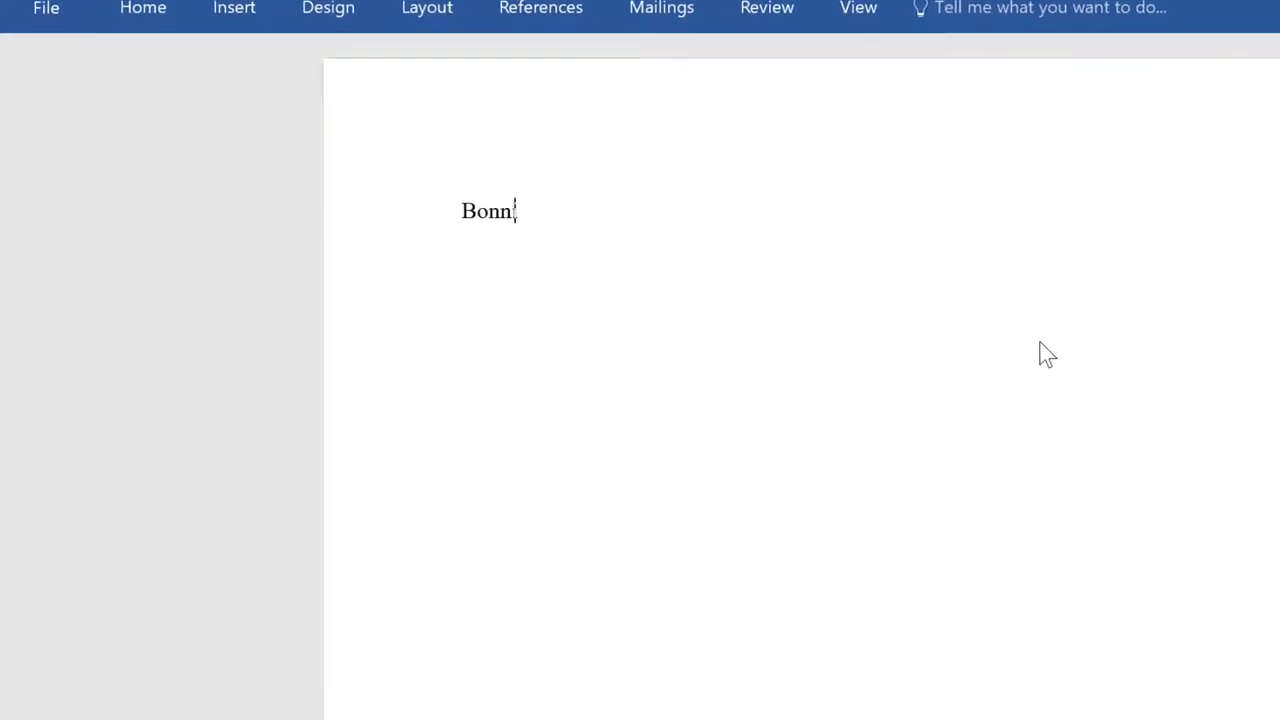
text( Parker)
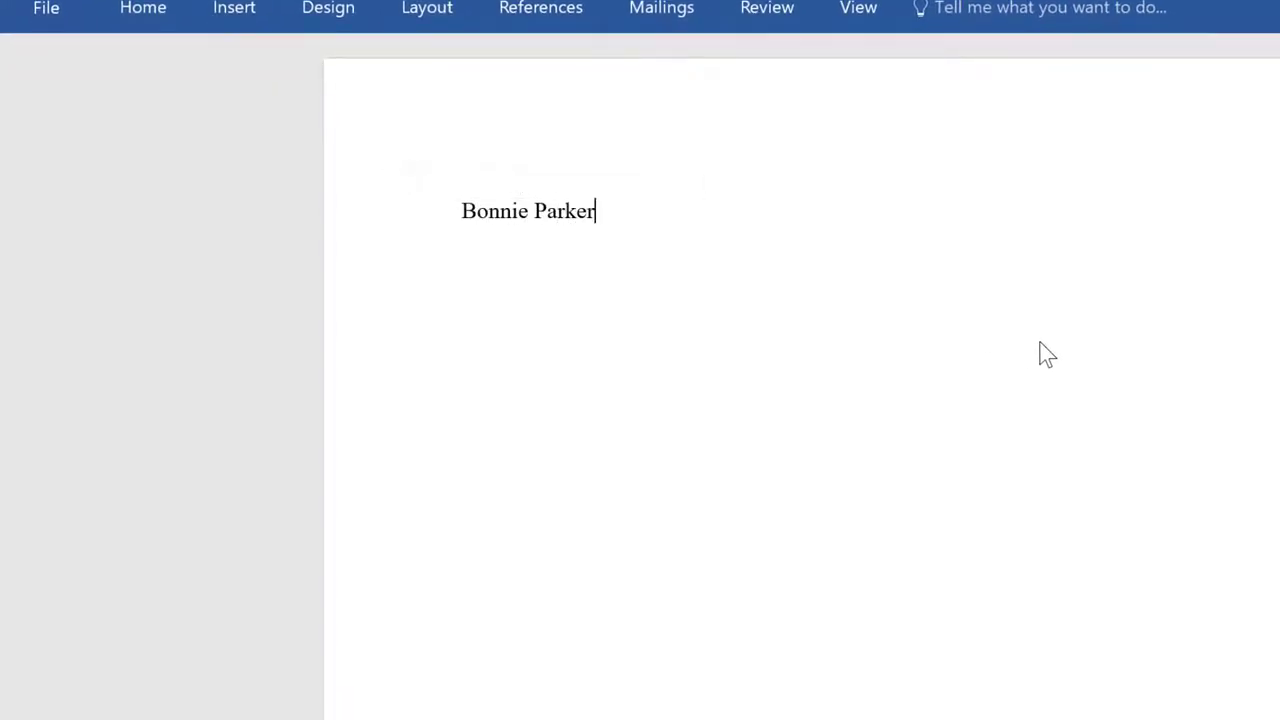
key(Return)
text(Dr. Smith )
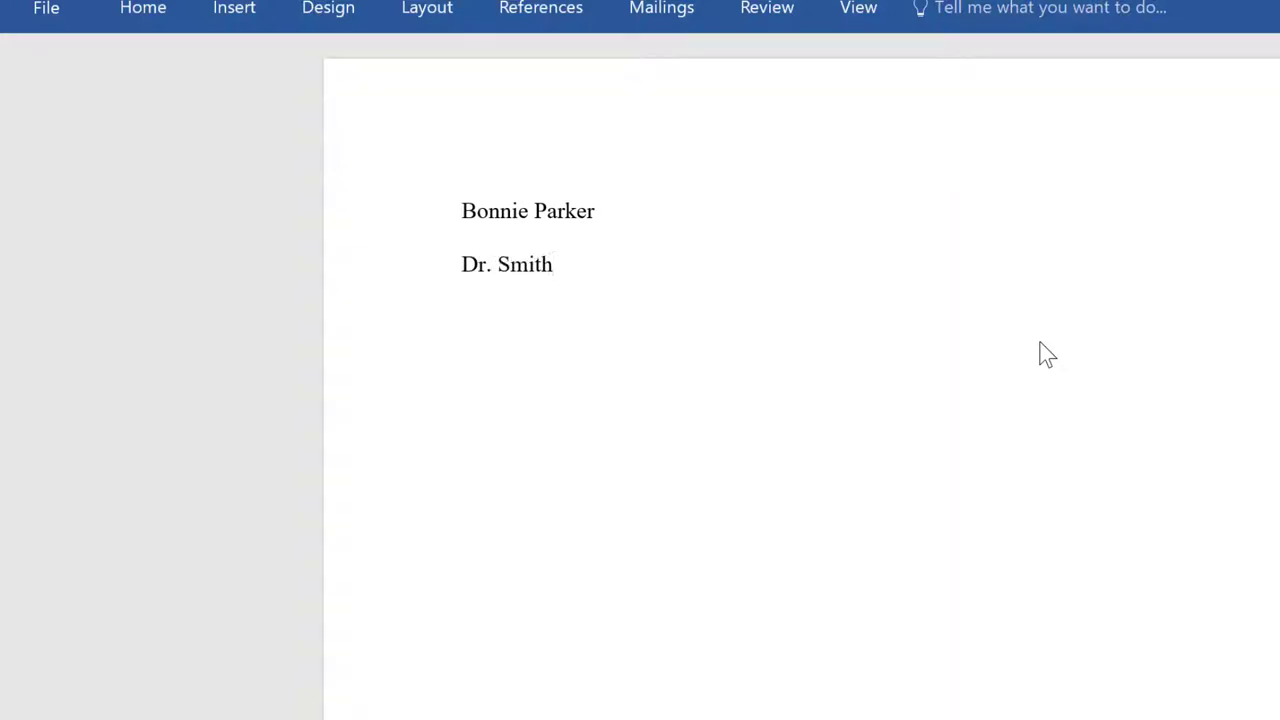
text(English 1)
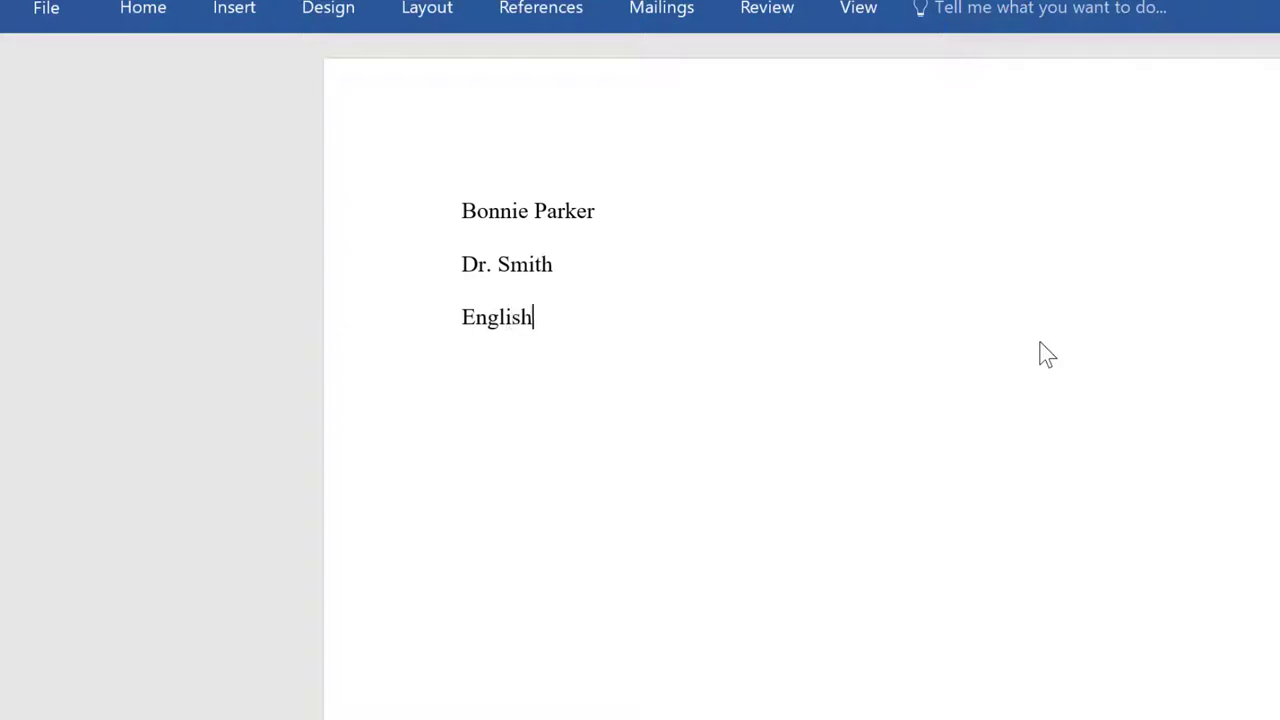
text(102)
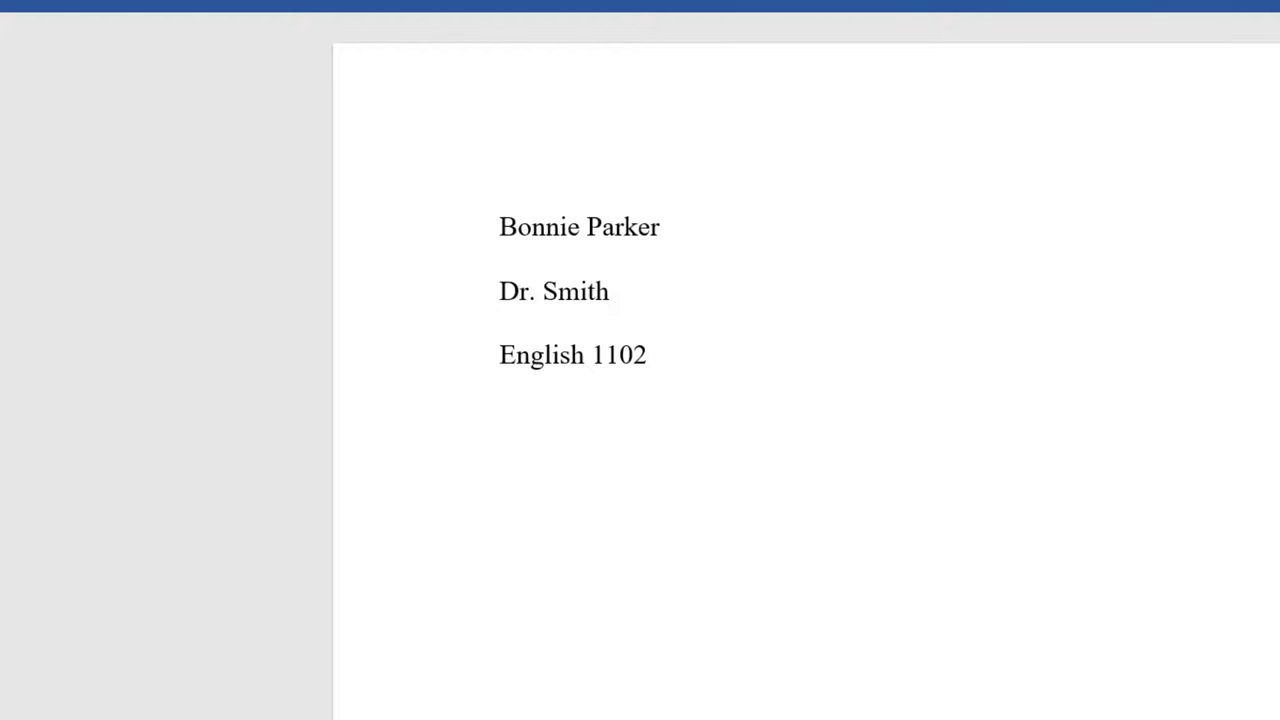
key(Return)
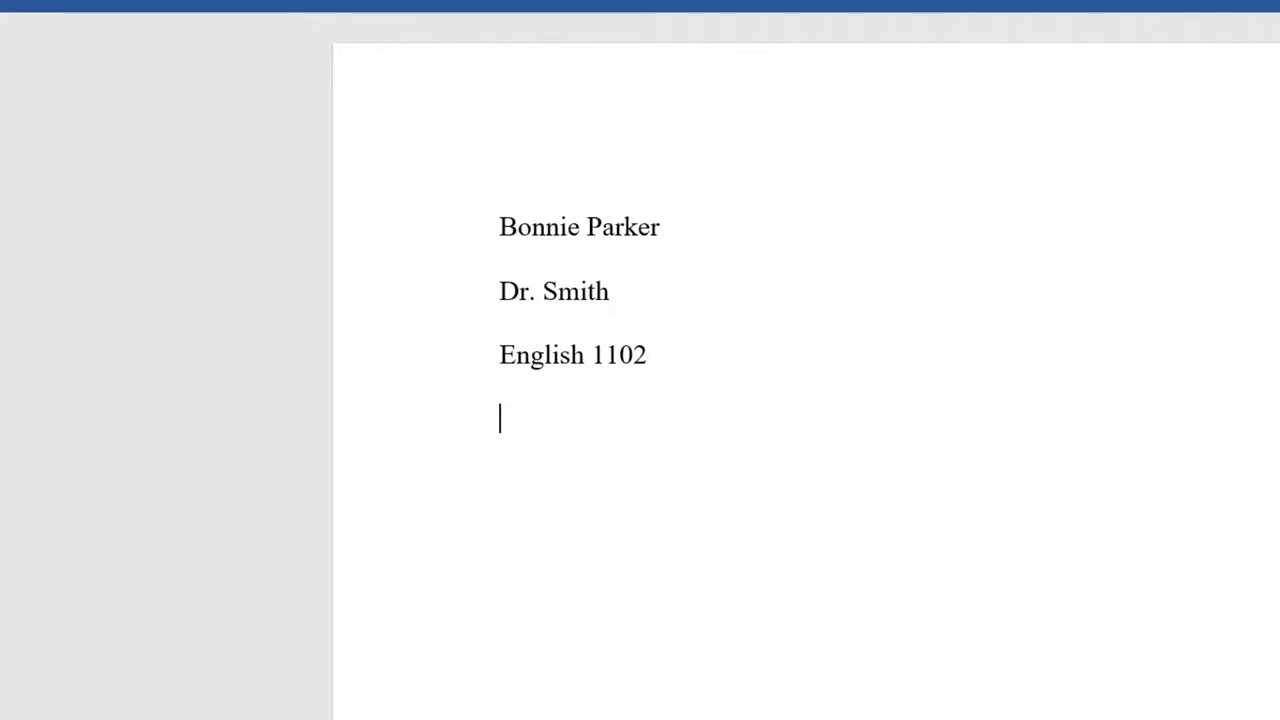
text(27 Nov)
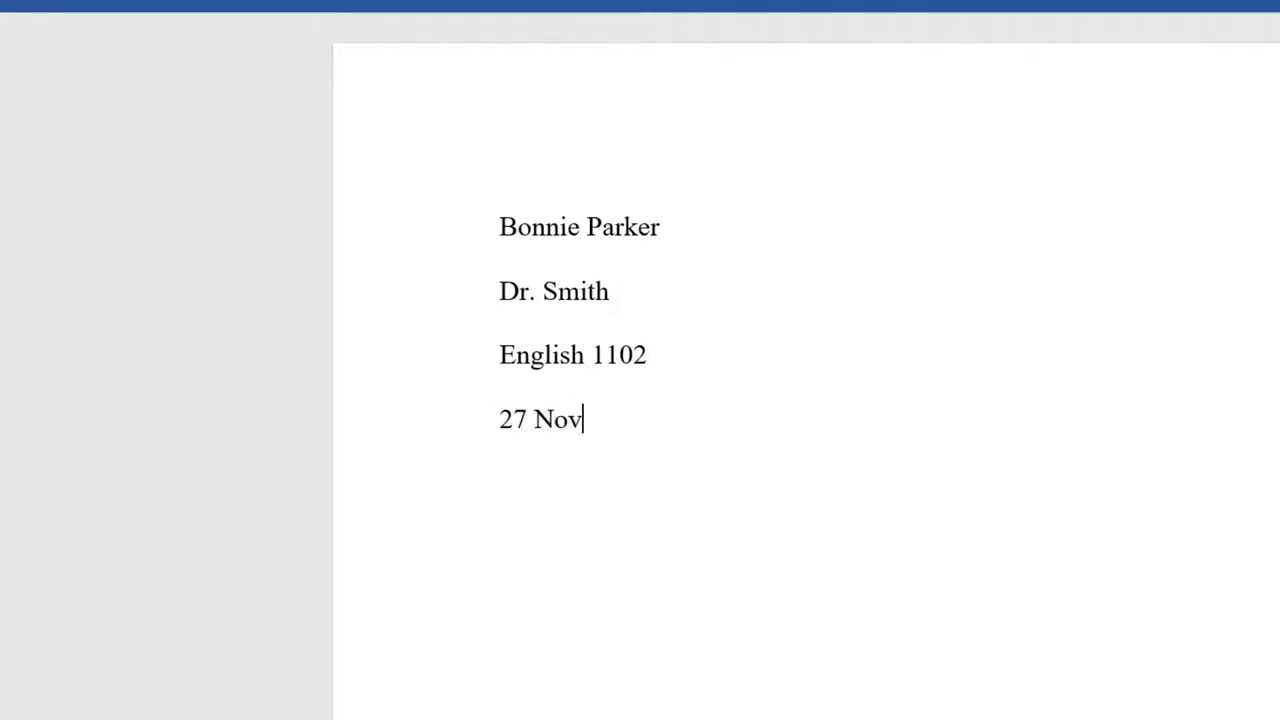
text(ember 201)
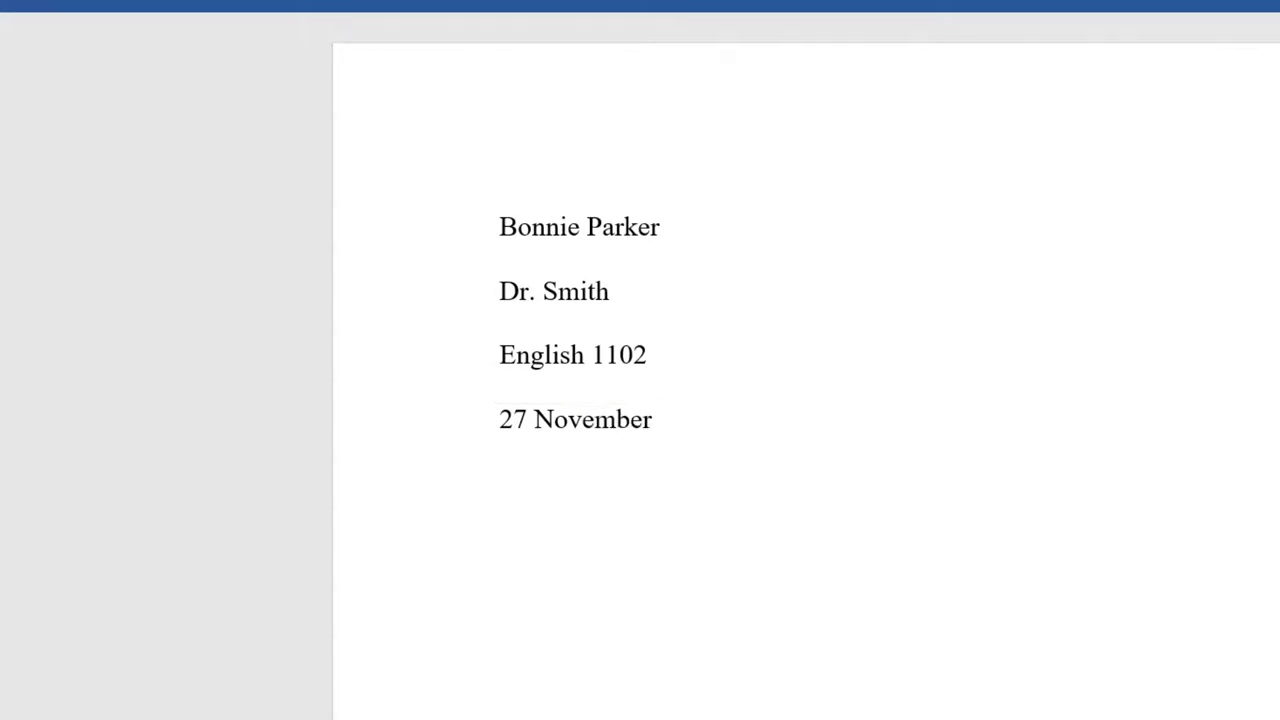
text(9)
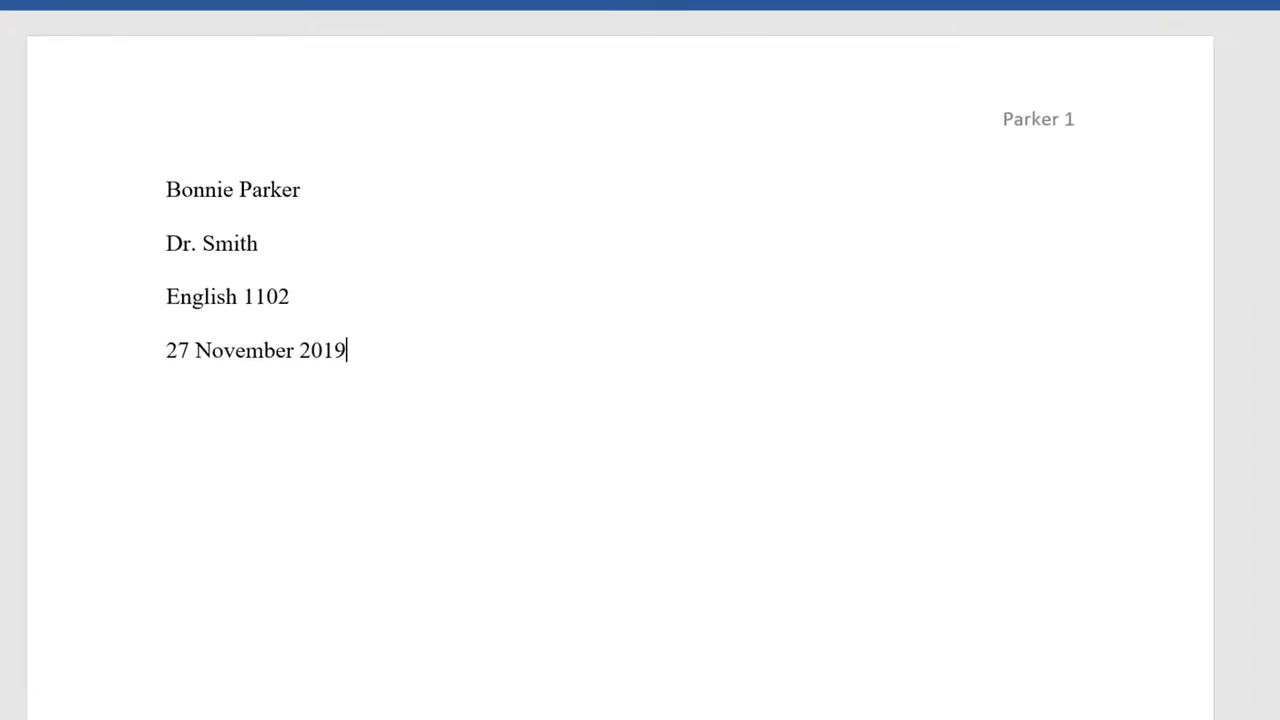
- Add the line "Title" below the date and center it
key(Return)
text(Title)
key(shift+Left)
key(shift+Left)
key(shift+Left)
key(shift+Left)
key(shift+Left)
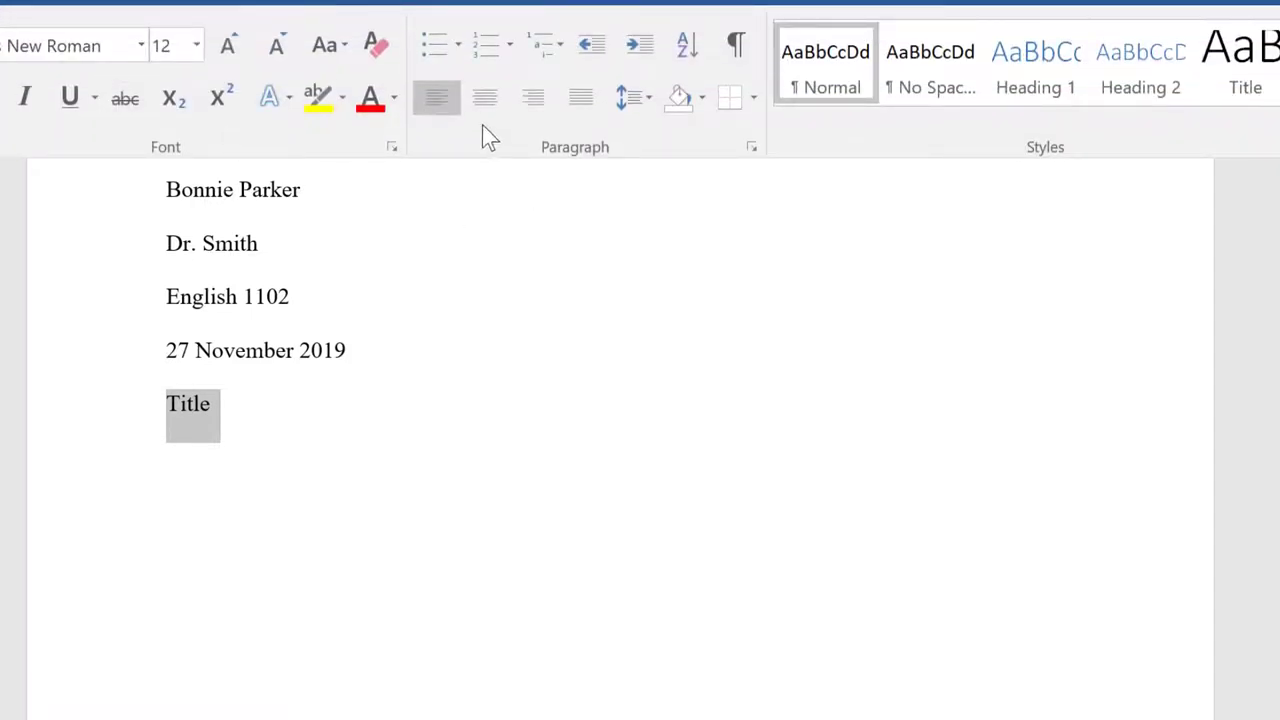
click(488, 107)
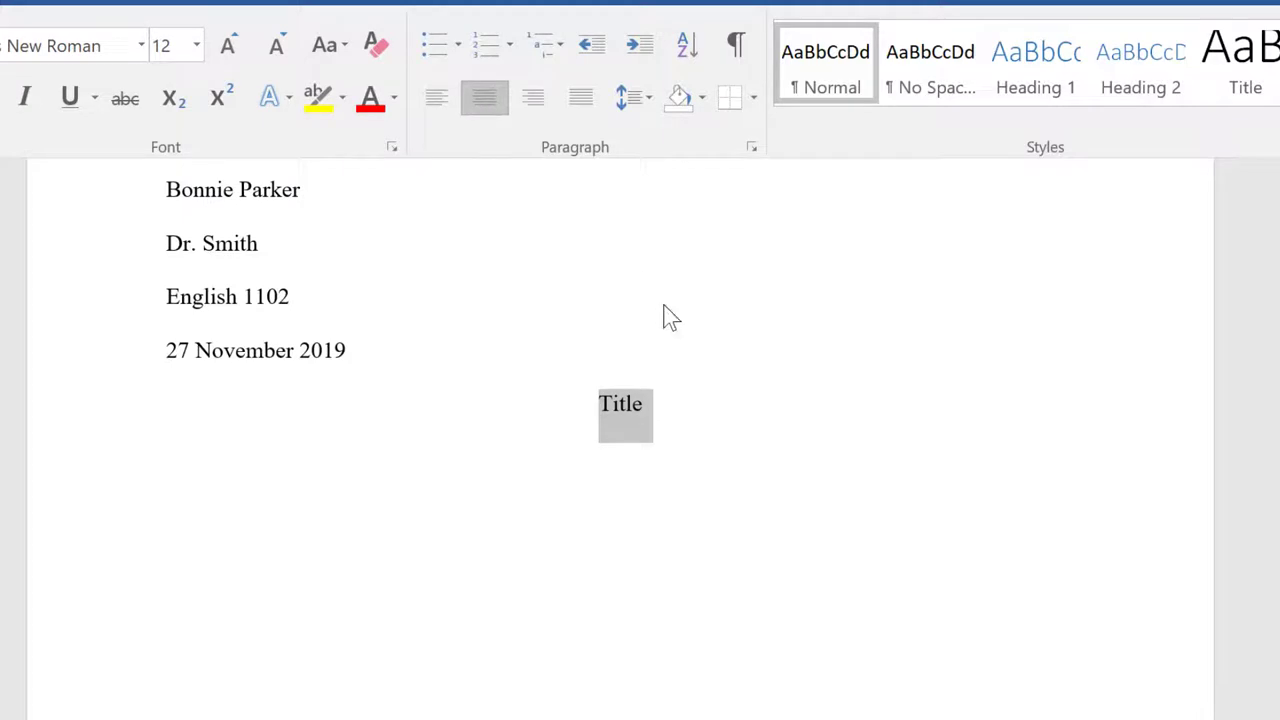
click(668, 423)
click(643, 402)
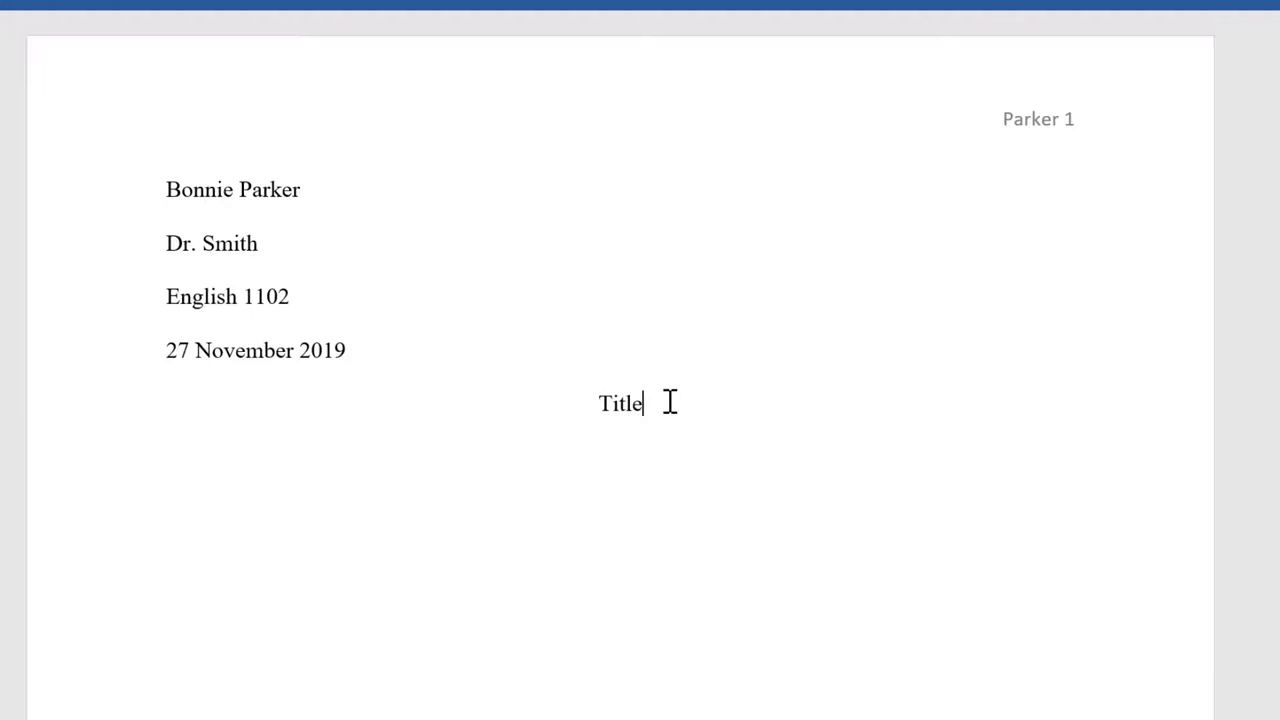
- Start a new line below the title and align it left
key(Return)
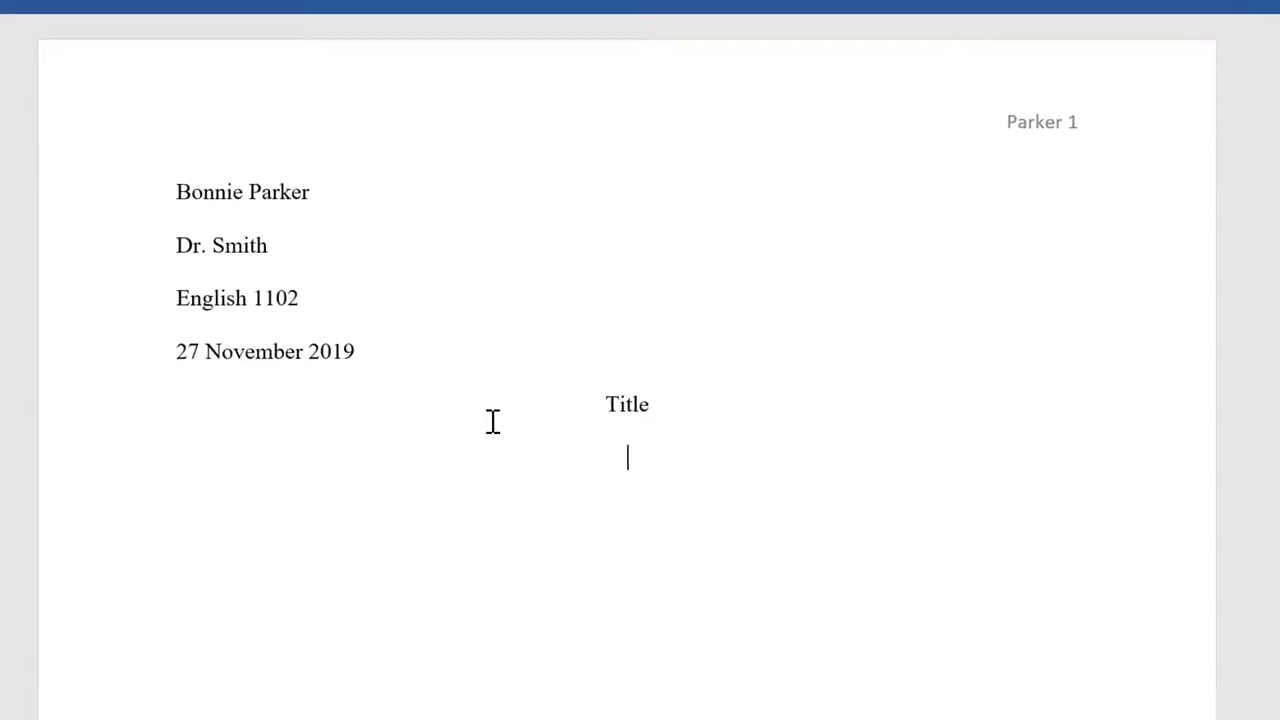
click(51, 58)
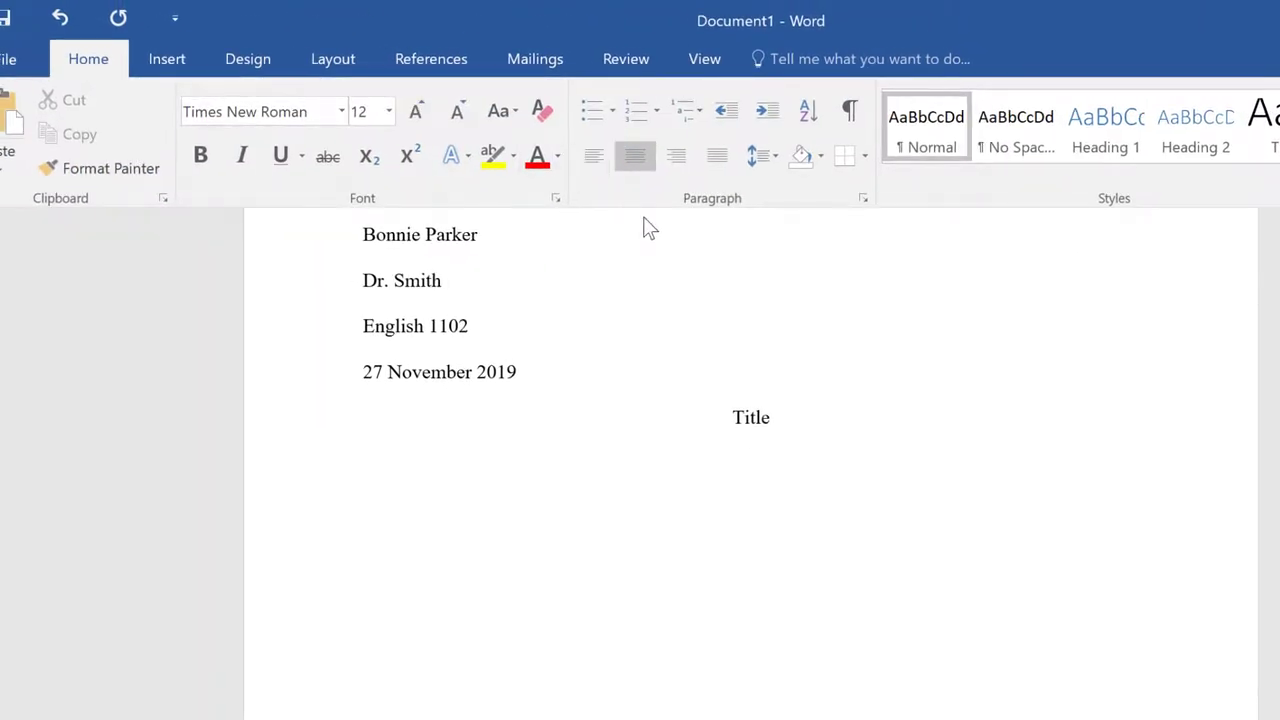
click(592, 165)
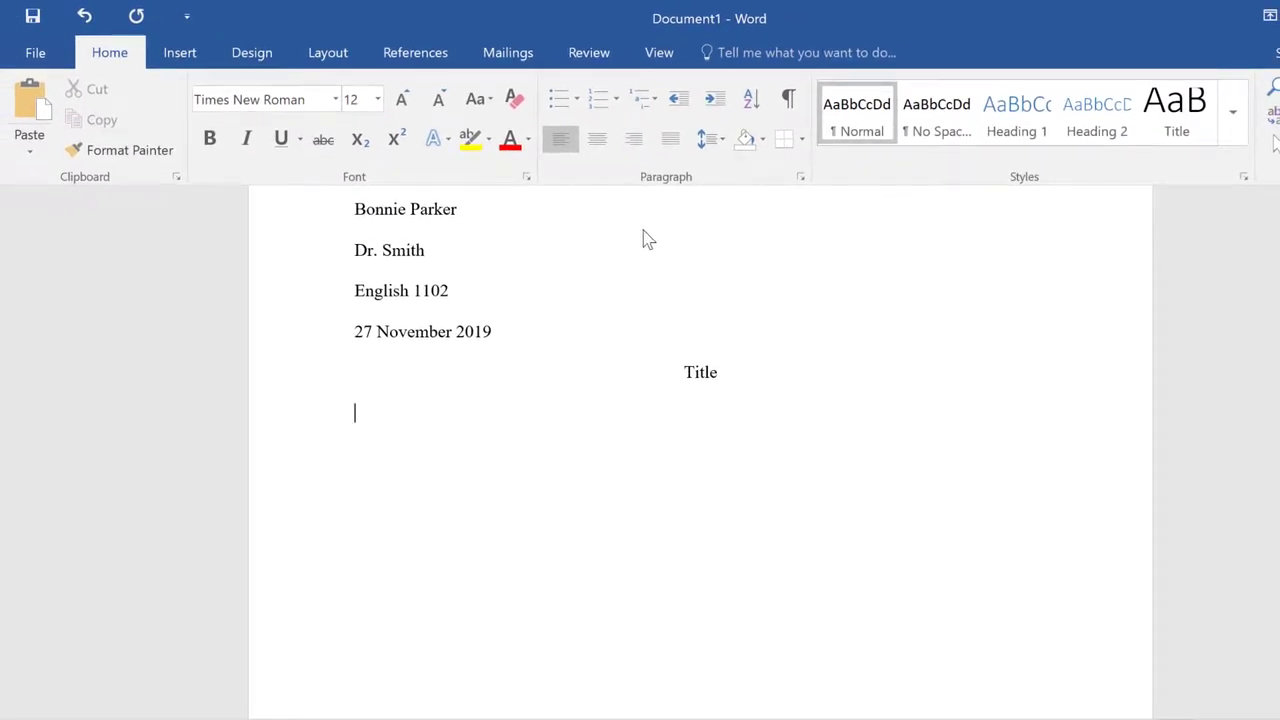
- Show the ruler and enter "This is a paragraph." below the title with a half-inch first-line indent
click(658, 56)
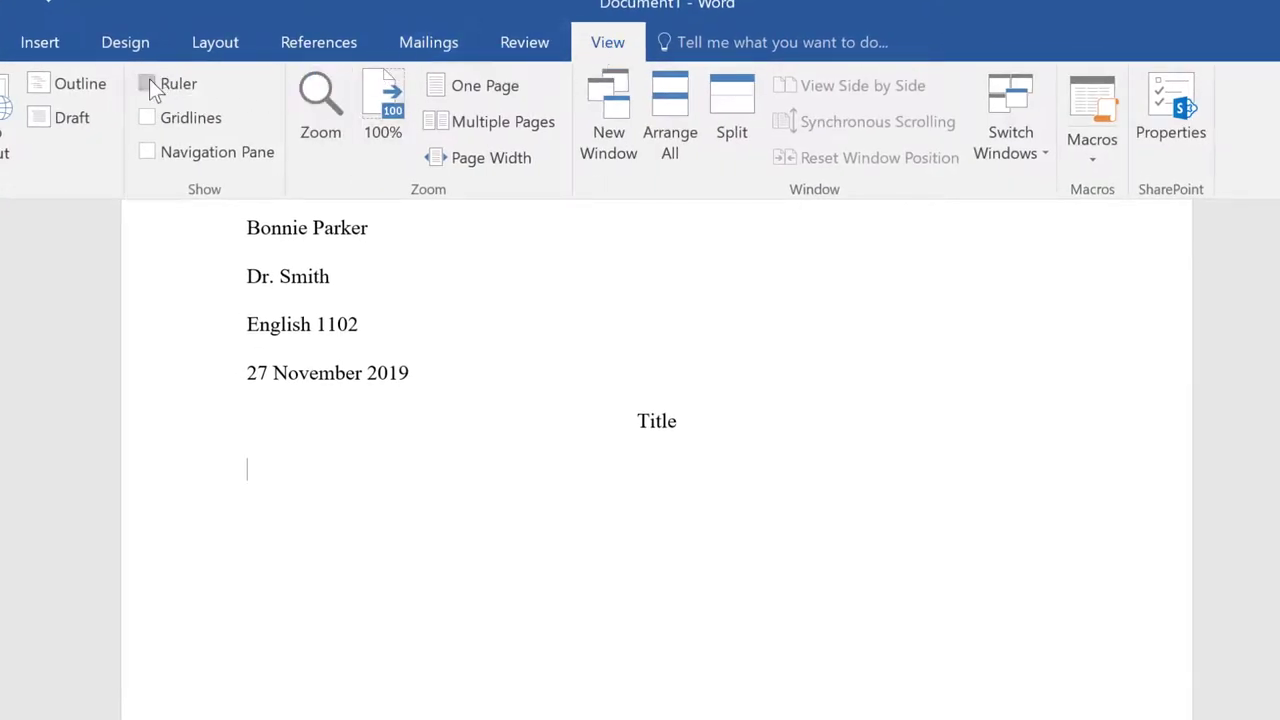
click(148, 84)
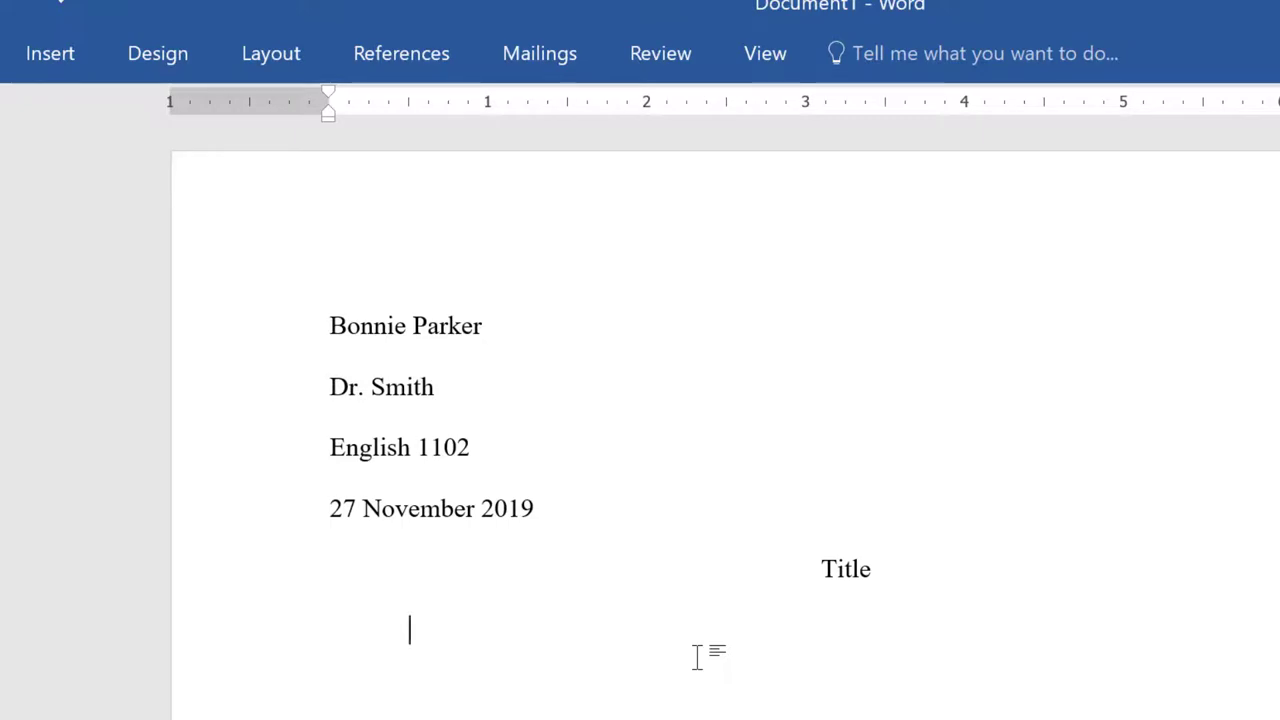
text(This is )
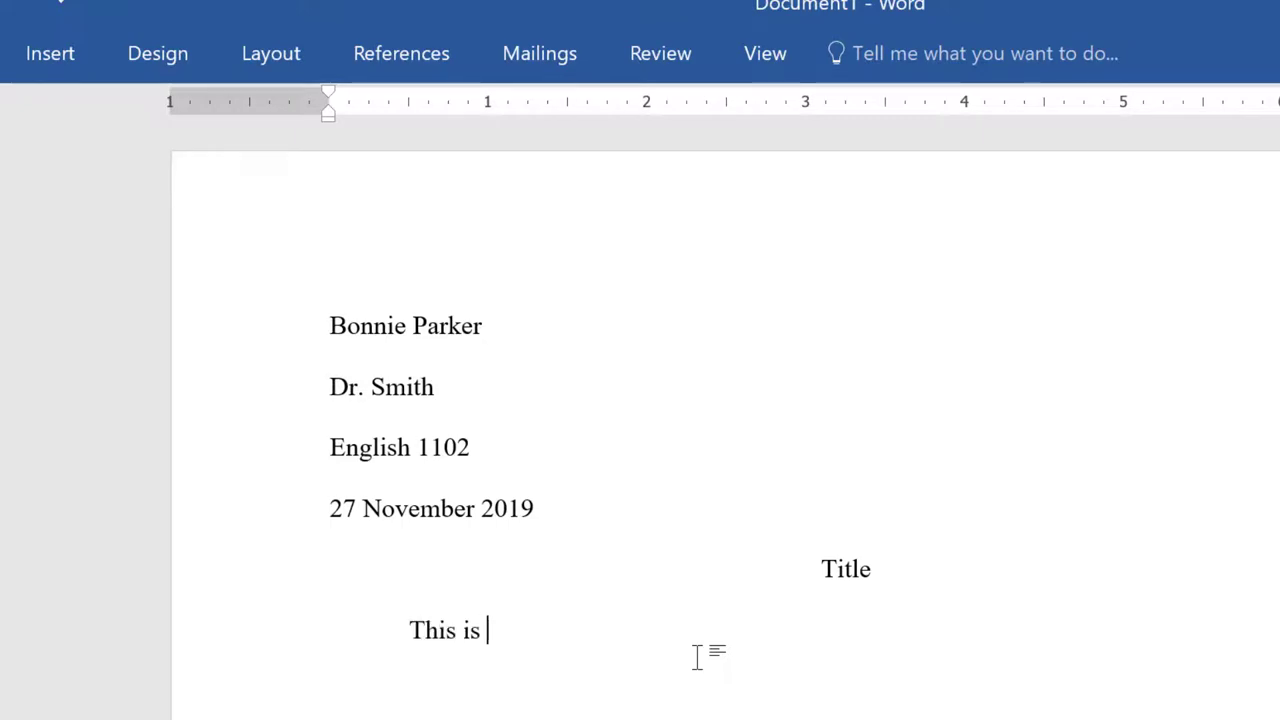
text(a paragra)
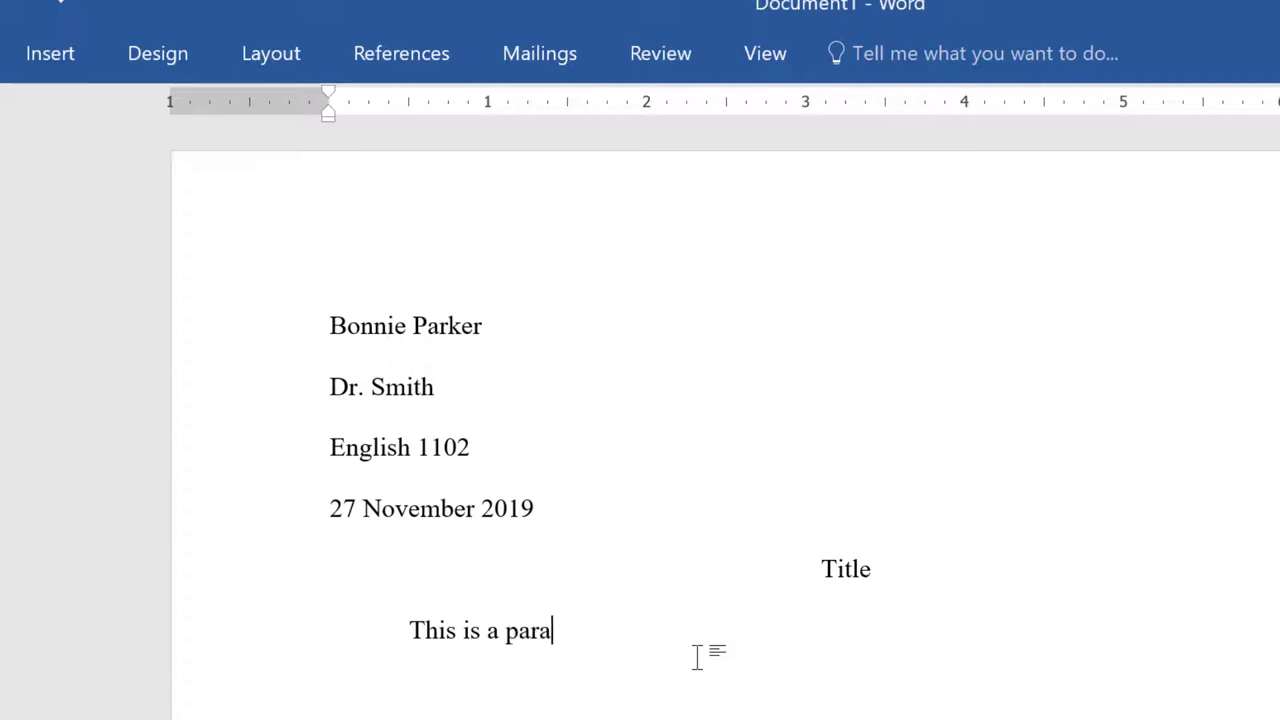
text(ph.)
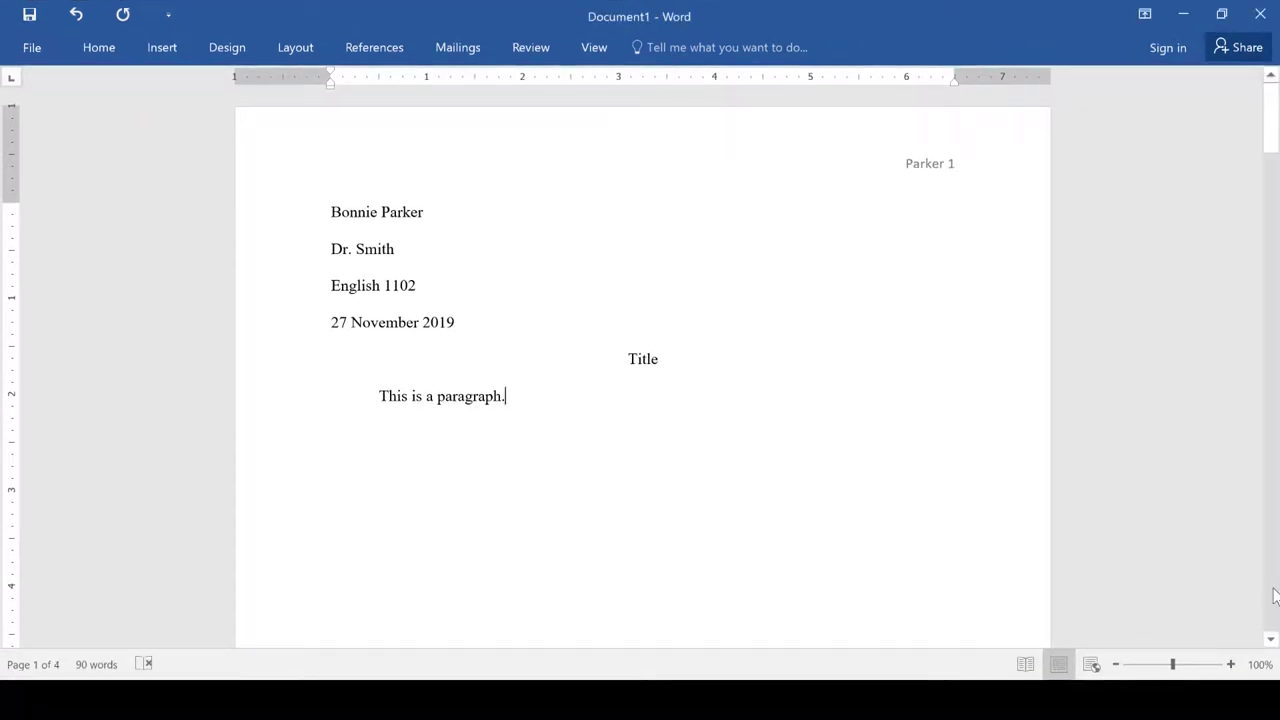
- Insert a page break after the paragraph and enter "Works Cited" at the start of the new page
key(Return)
key(ctrl+Return)
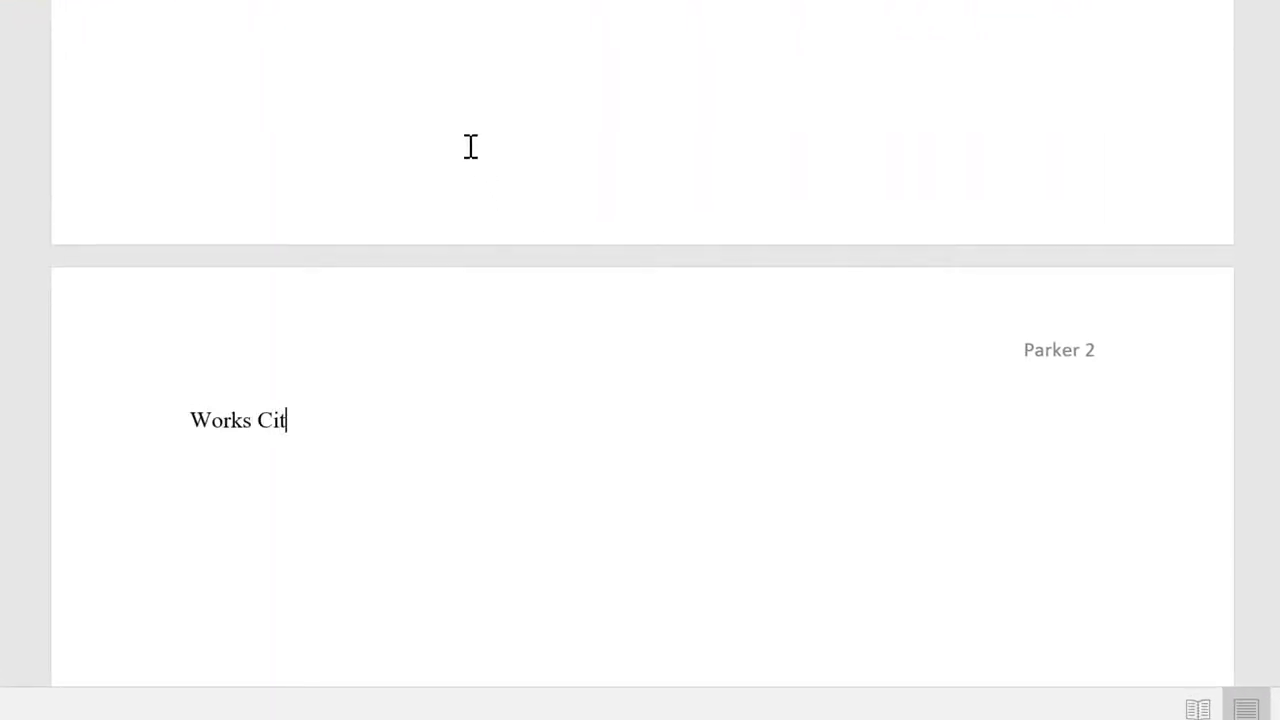
key(Return)
key(BackSpace)
- Center the Works Cited heading on the second page
key(shift+Left)
key(shift+Left)
key(shift+Left)
key(shift+Left)
key(shift+Left)
key(shift+Left)
key(shift+Left)
key(shift+Left)
key(shift+Left)
key(shift+Left)
key(shift+Left)
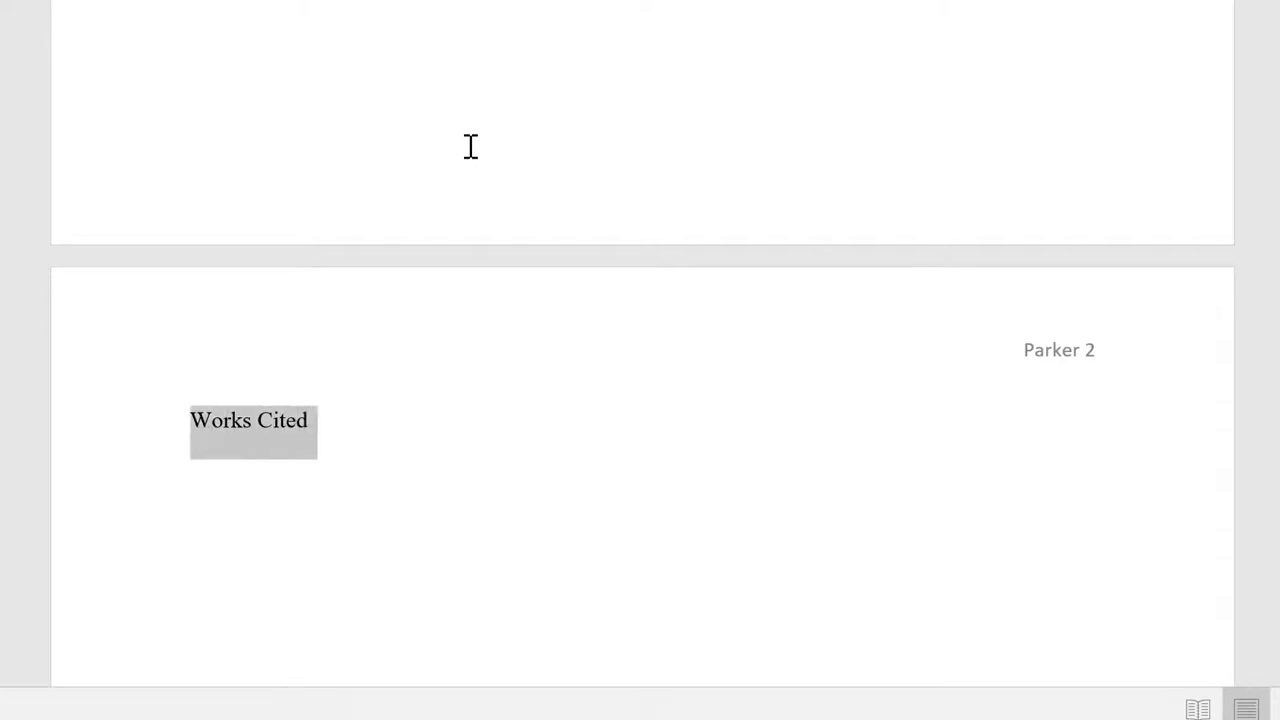
key(shift+Up)
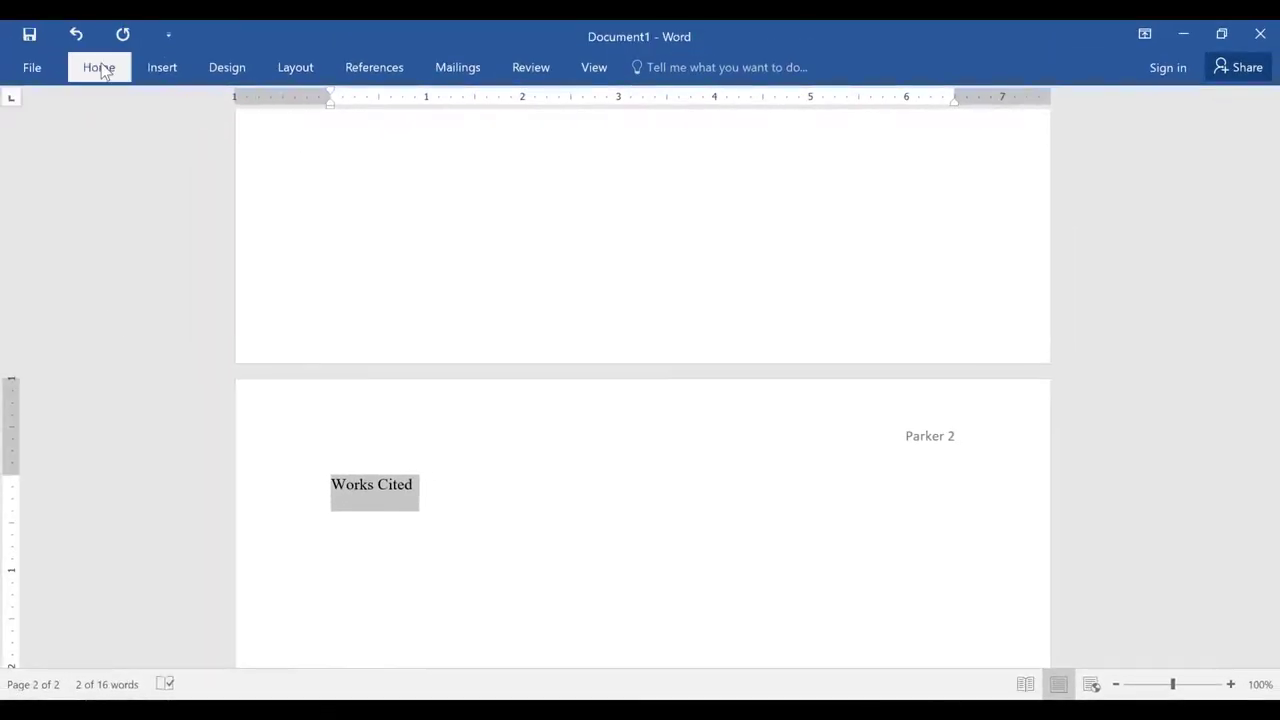
click(99, 68)
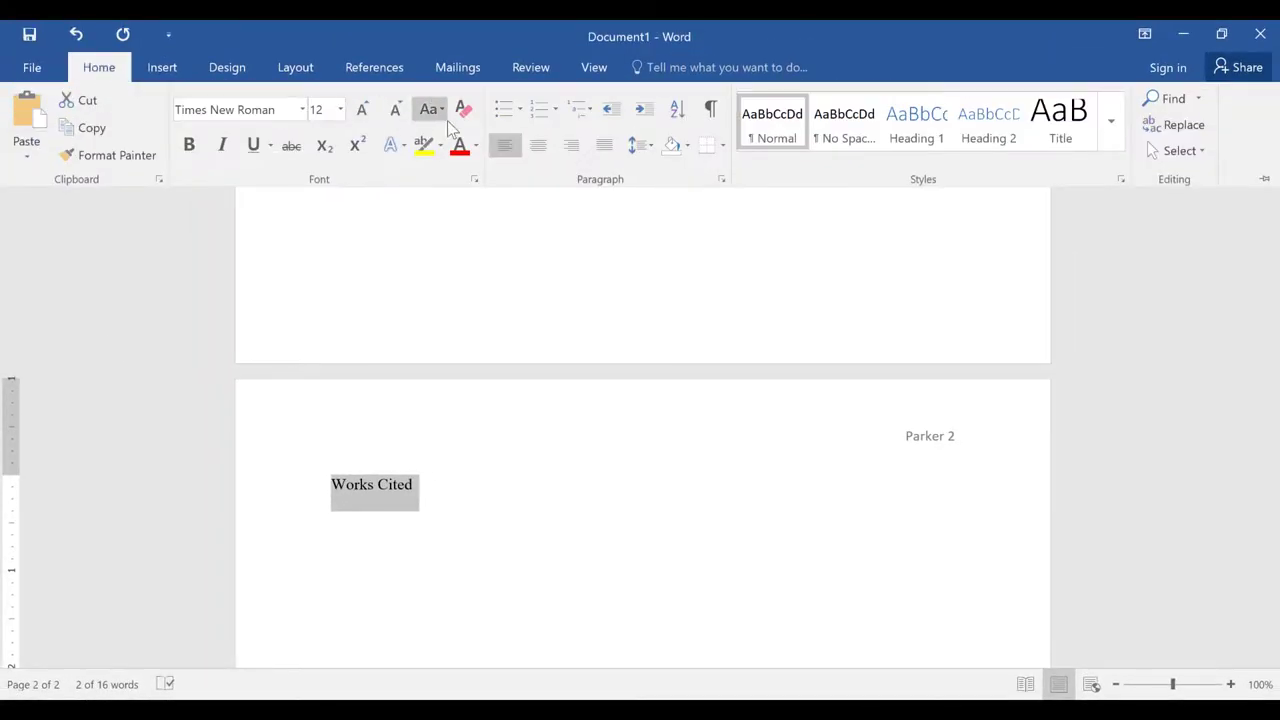
click(540, 146)
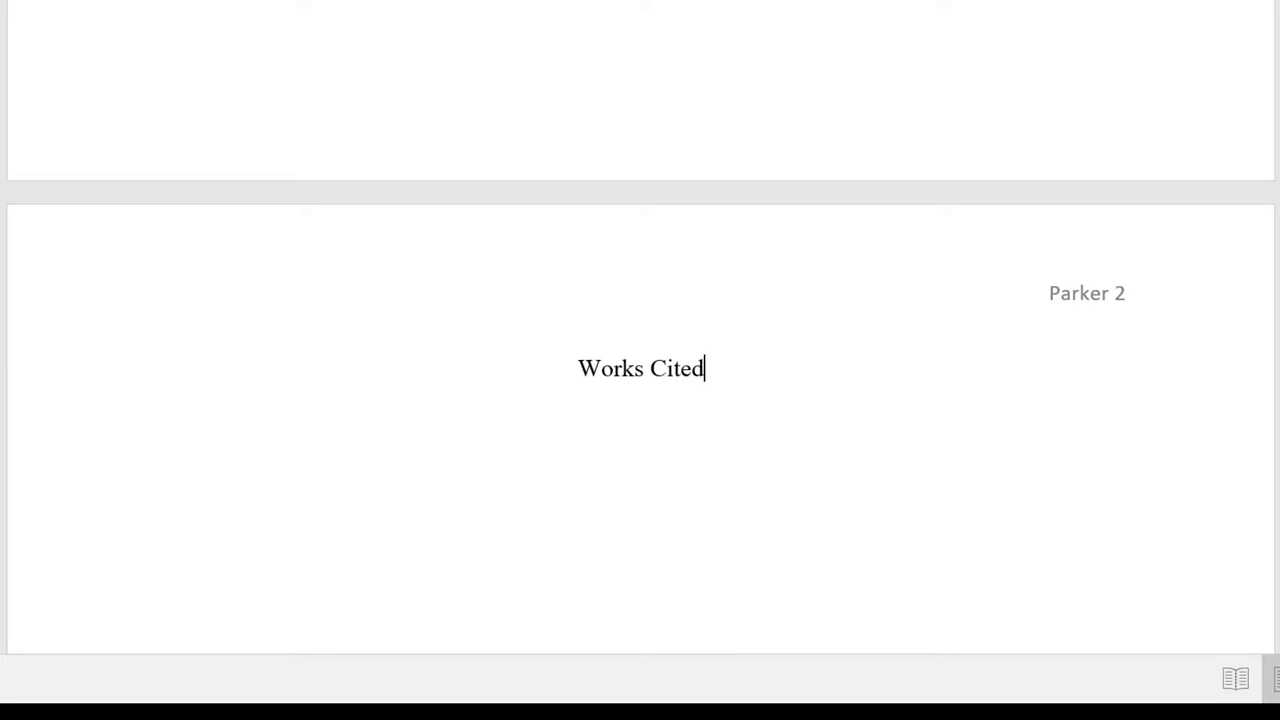
- Below the Works Cited heading, add two left-aligned copies of the sample citation beginning "Author. Title. Title of container (self contained if book)"
key(Return)
key(ctrl+l)
text(Author. Title. Title of container (self contained if book), Other contributors (translators or editors), Version (edition), Number (vol. and/or no.), Publisher, Publisher Date, Location (pp.). 2nd container’s title, Other contributors, Version, Number, Publisher, Pub date, Location (pp.).)
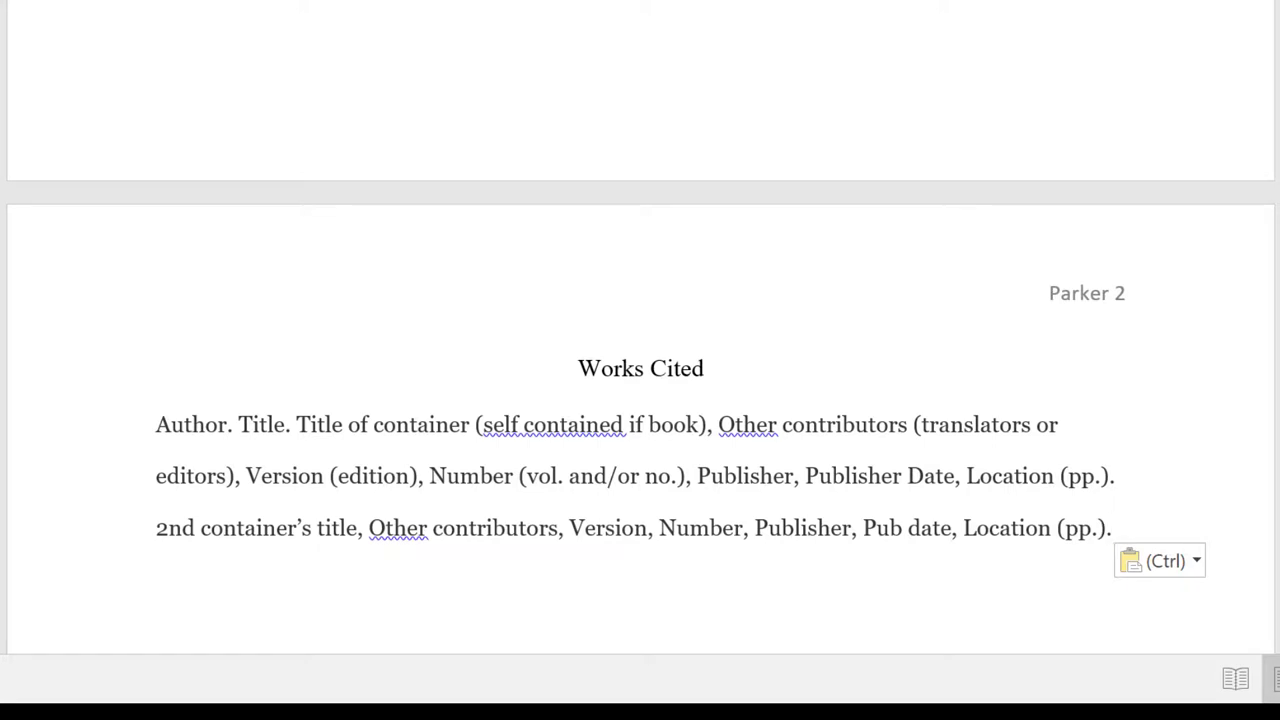
key(Return)
text(Author. Title. Title of container (self contained if book), Other contributors (translators or editors), Version (edition), Number (vol. and/or no.), Publisher, Publisher Date, Location (pp.). 2nd container’s title, Other contributors, Version, Number, Publisher, Pub date, Location (pp.).)
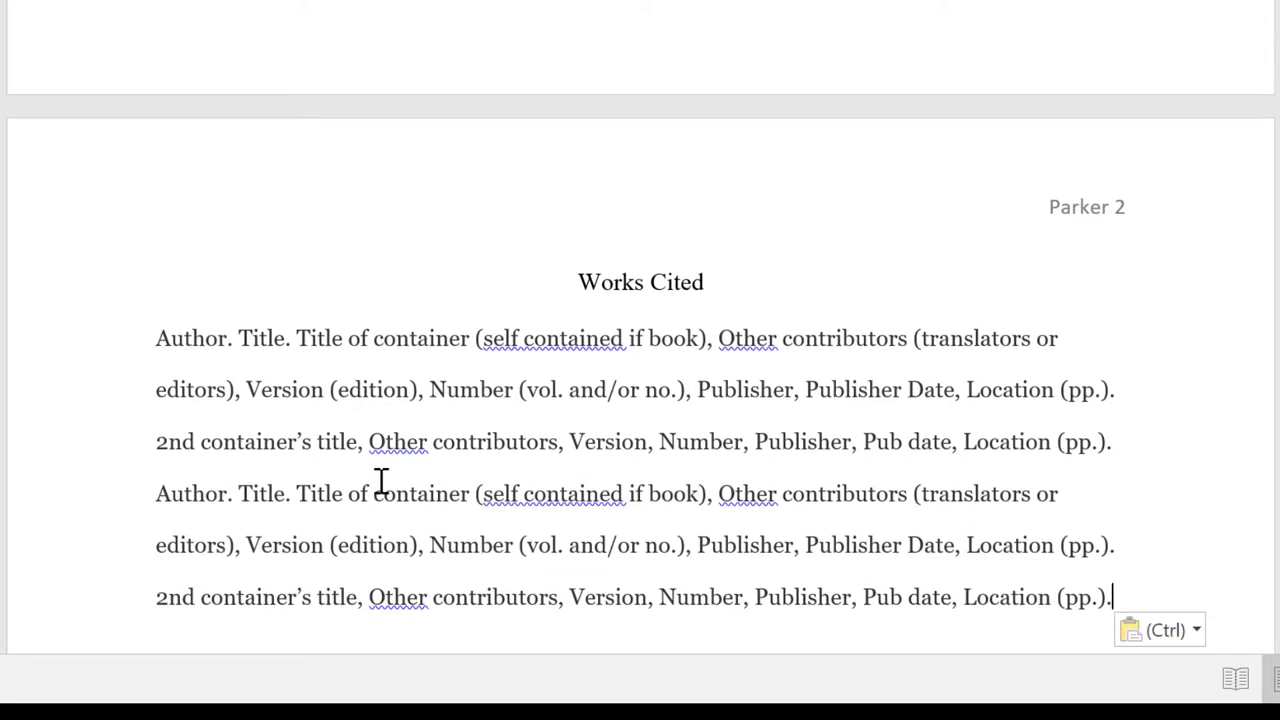
- Apply a Hanging special indent of 0.5" to the first Works Cited entry
click(158, 340)
key(shift+Down)
key(shift+Down)
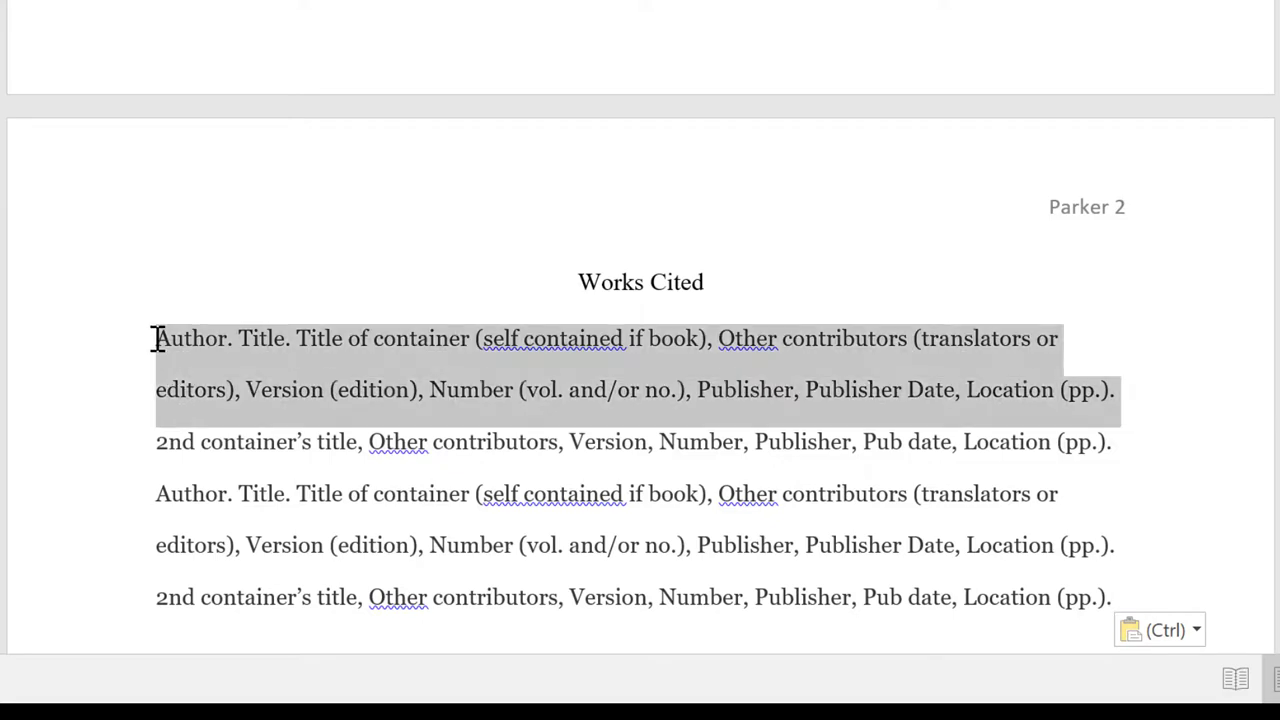
key(shift+Down)
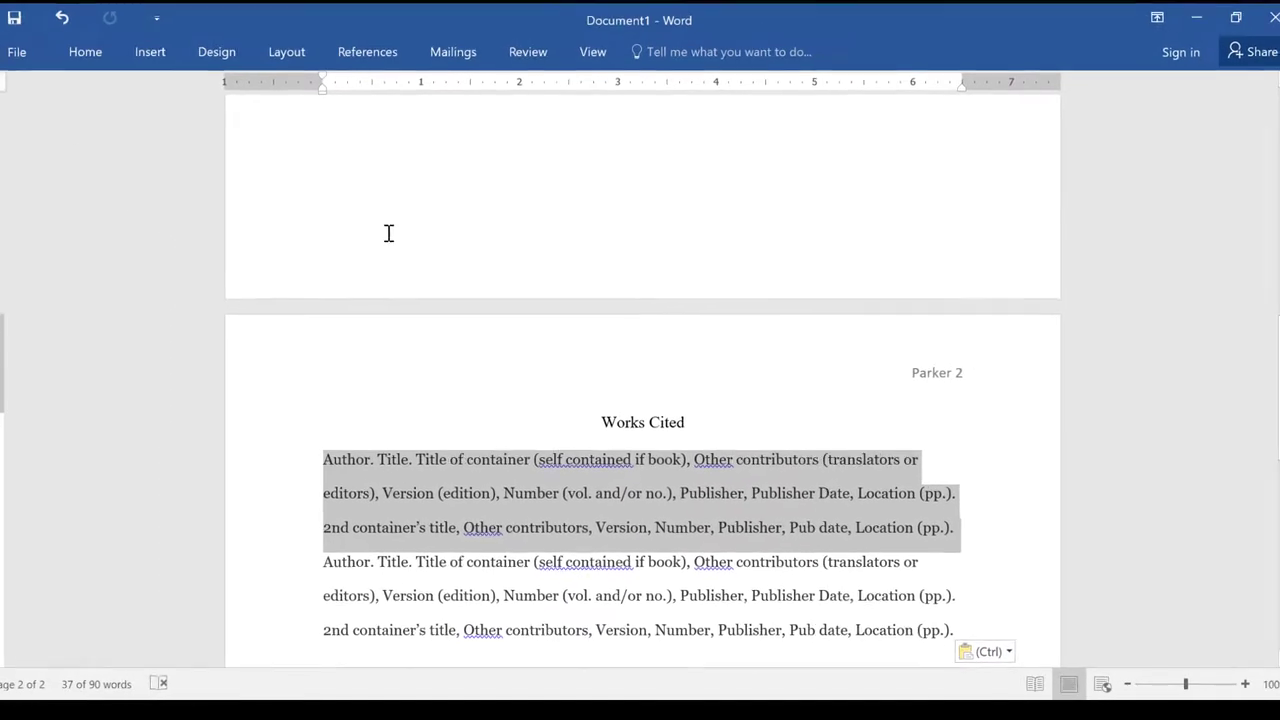
click(296, 70)
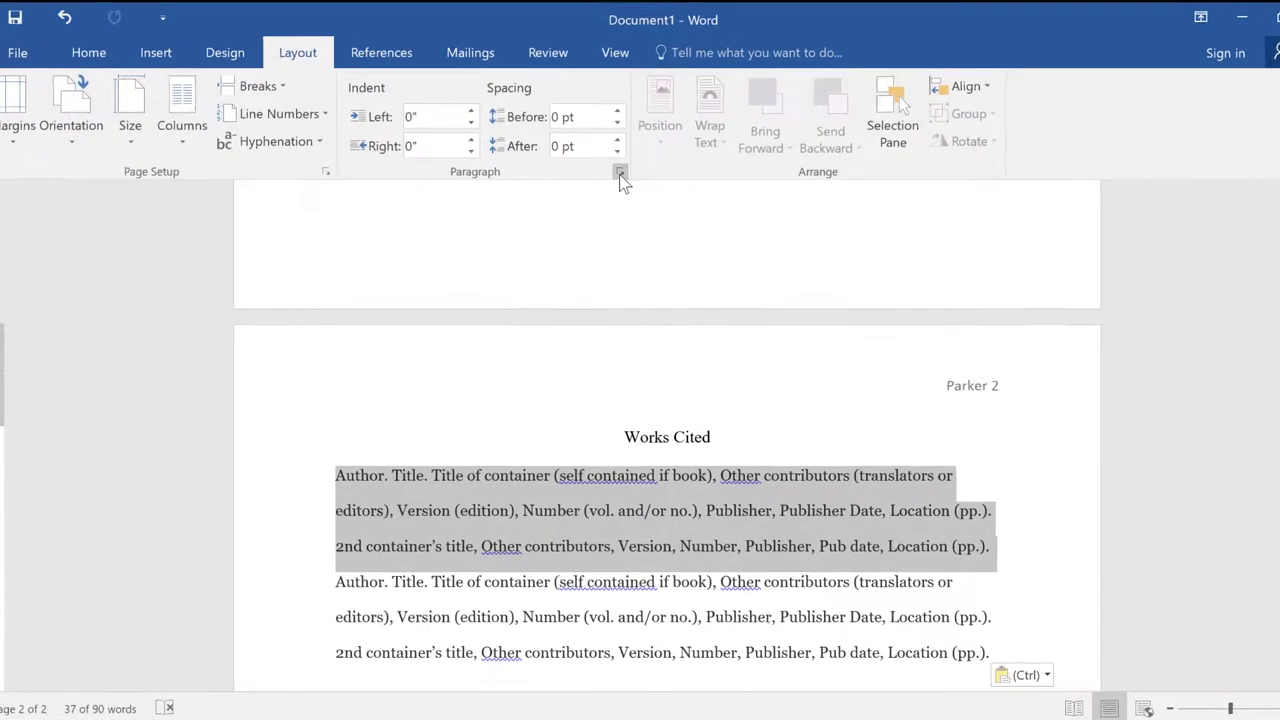
click(620, 176)
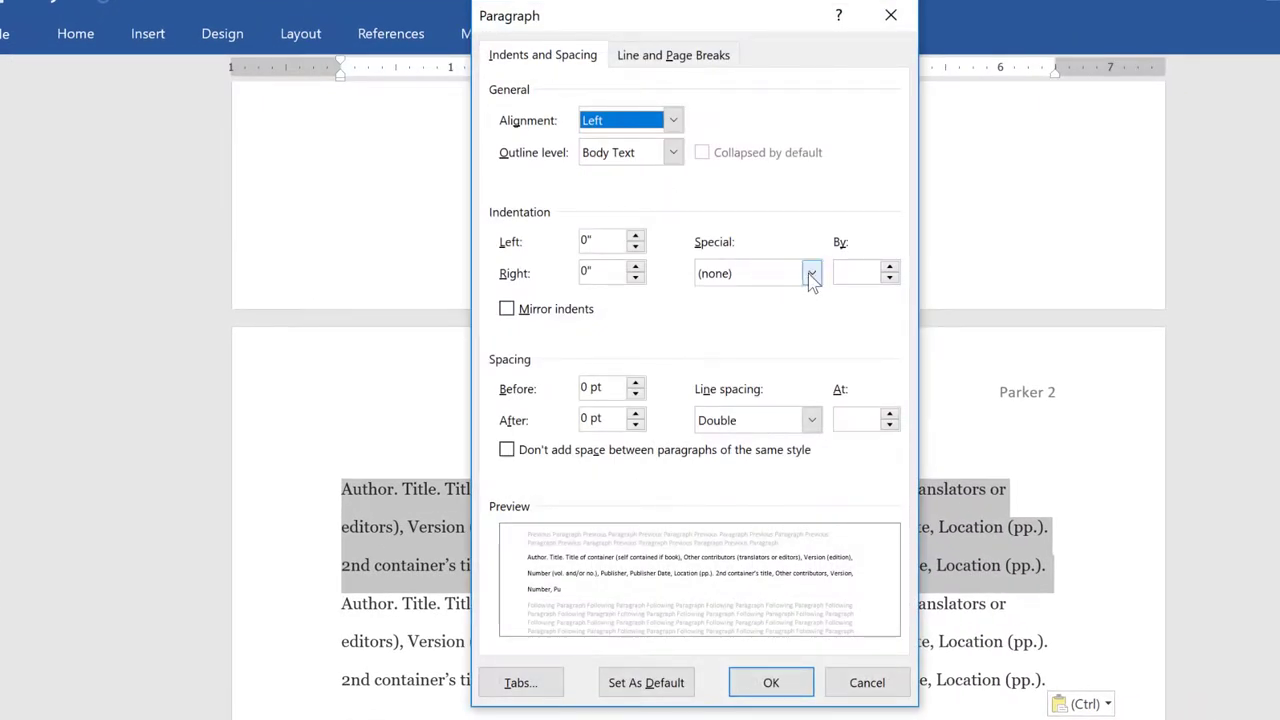
click(811, 275)
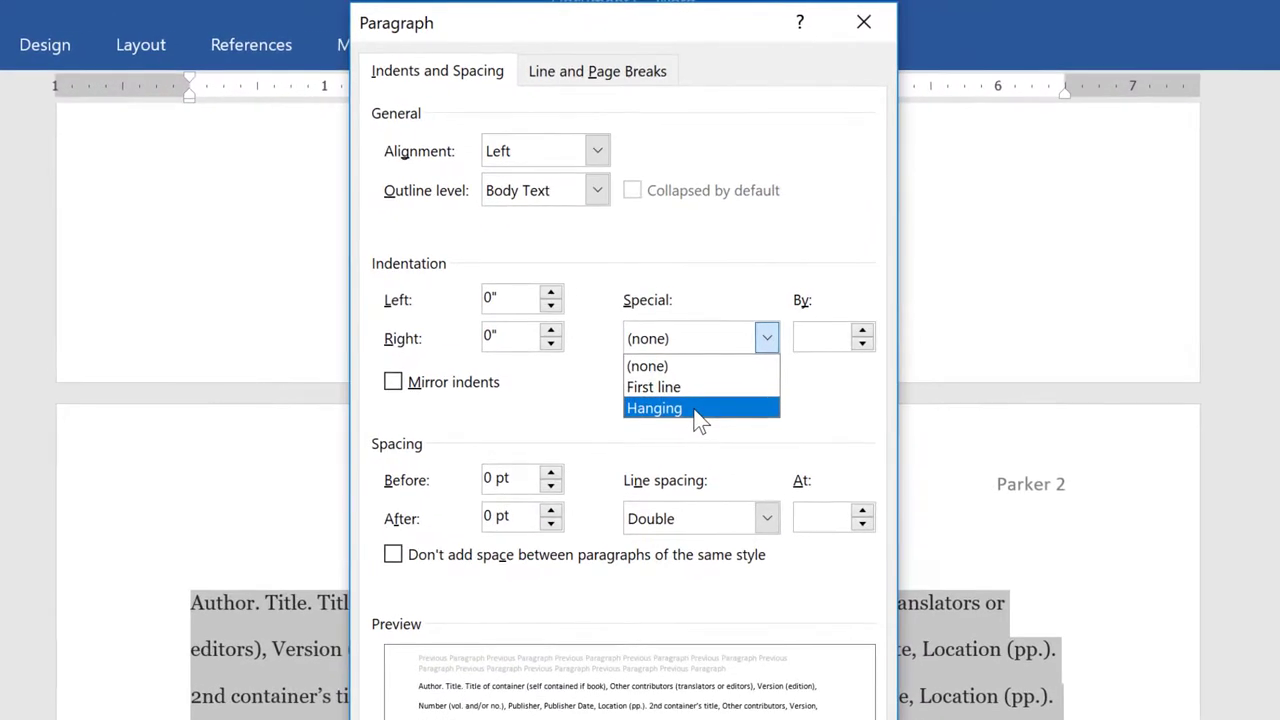
click(702, 400)
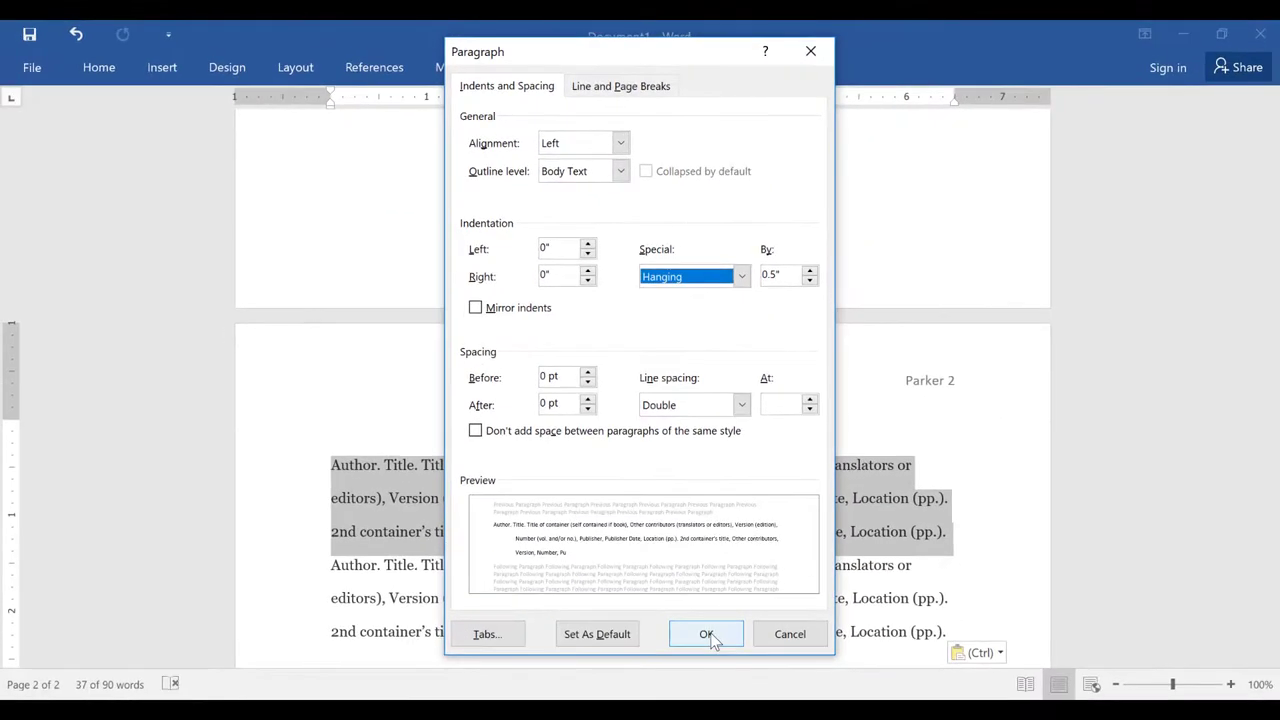
click(712, 638)
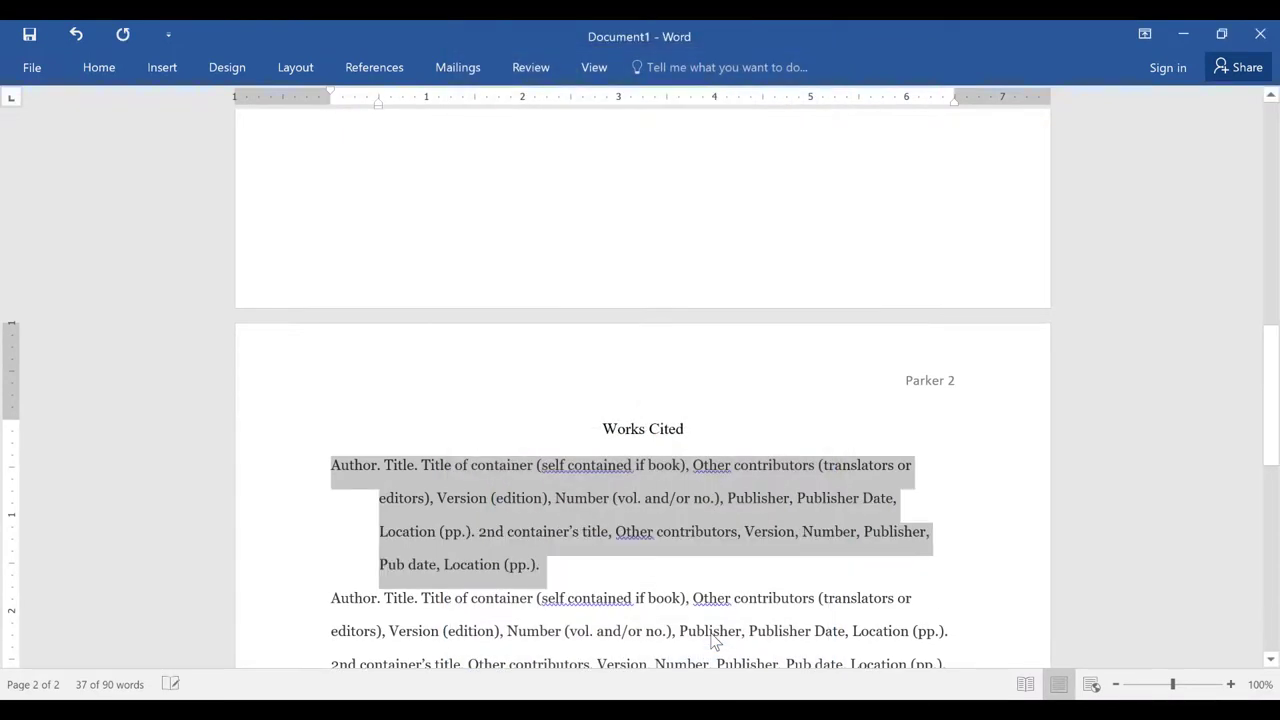
click(597, 576)
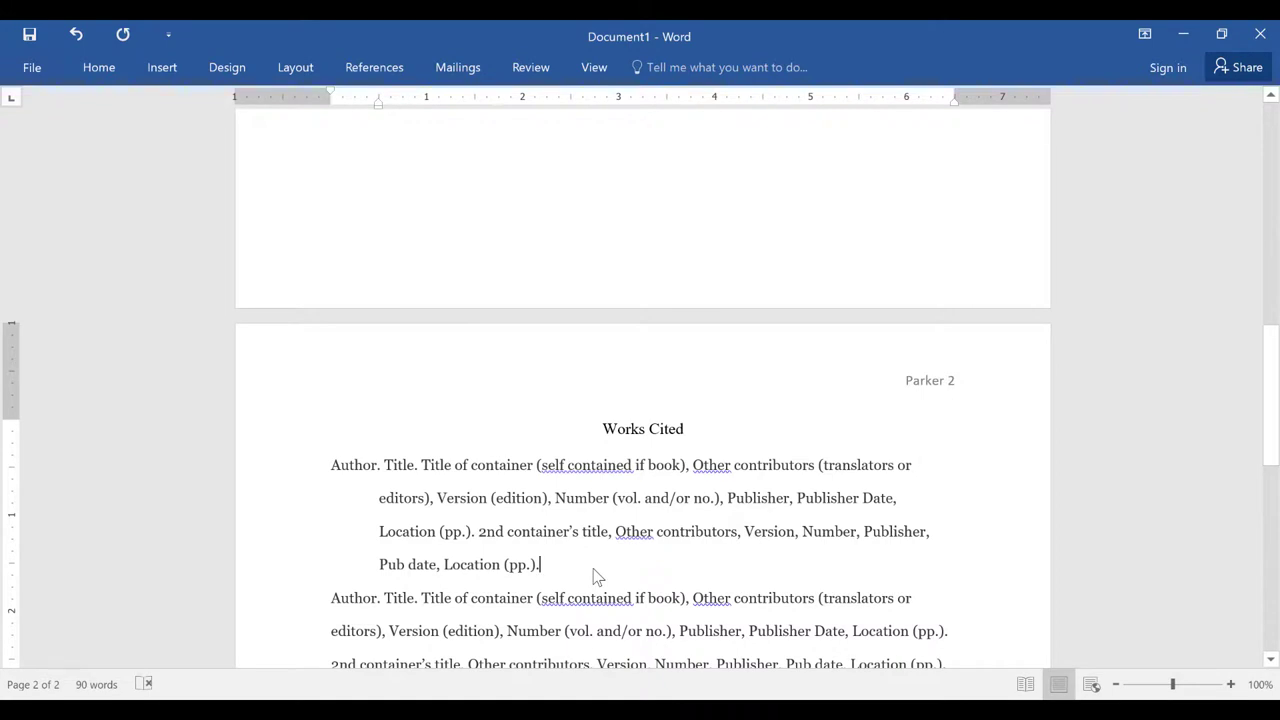
- Apply a Hanging special indent of 0.5" to the second Works Cited entry
click(1271, 660)
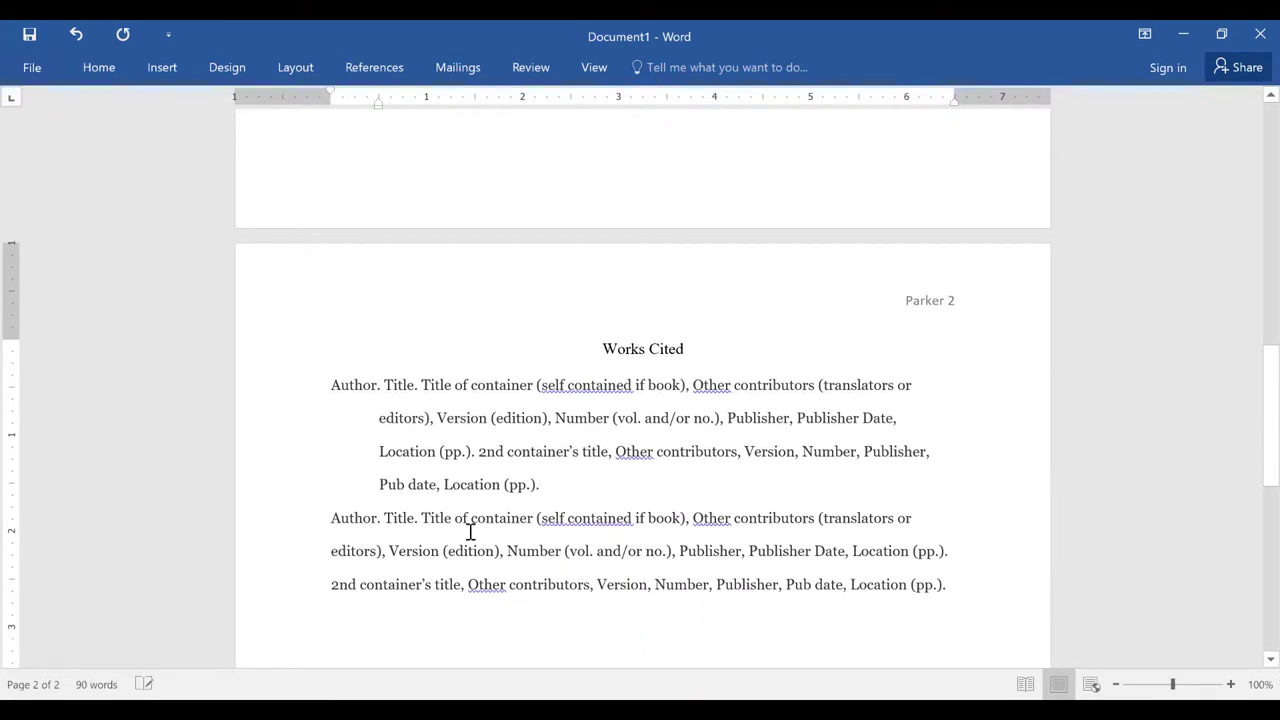
click(331, 519)
drag(331, 520, 951, 586)
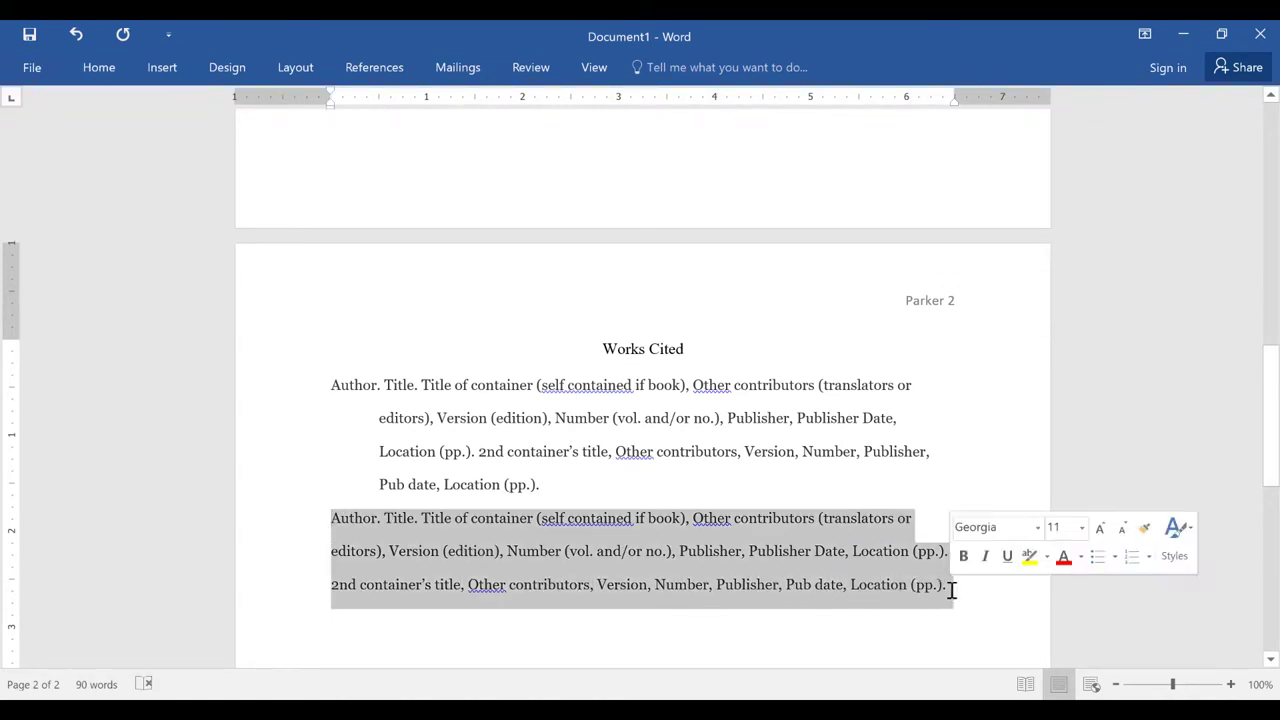
click(295, 67)
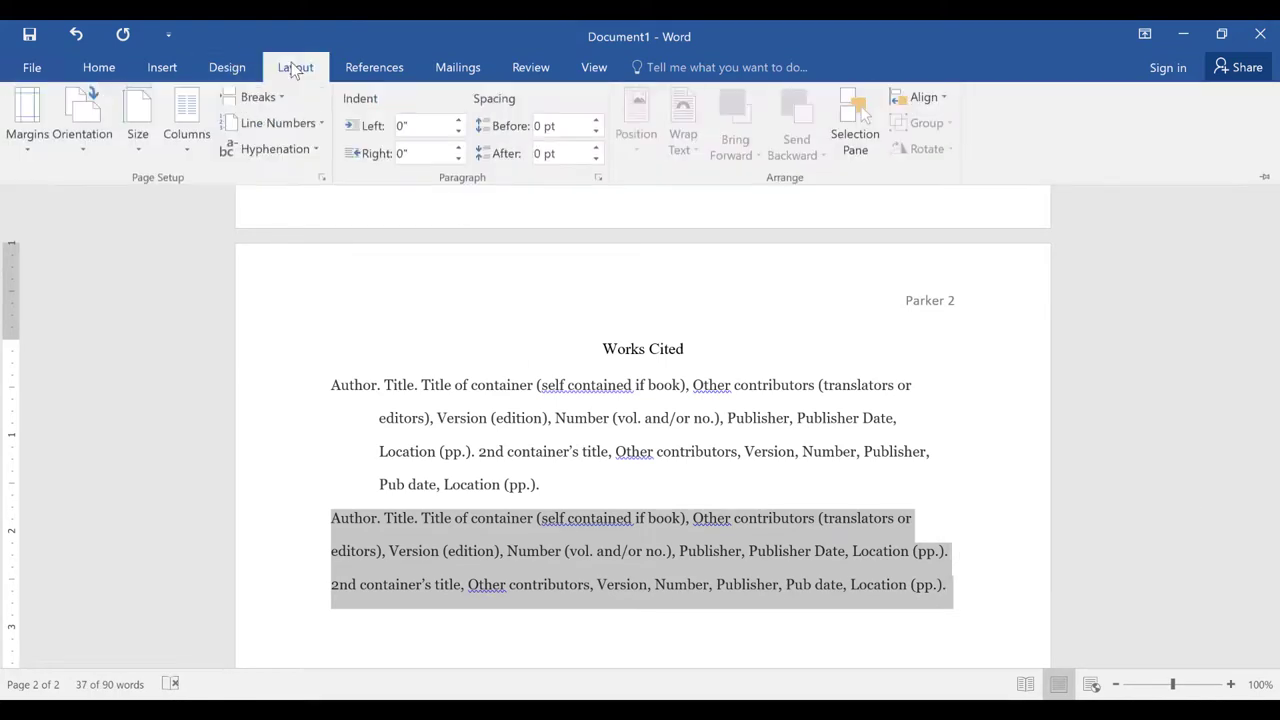
click(599, 181)
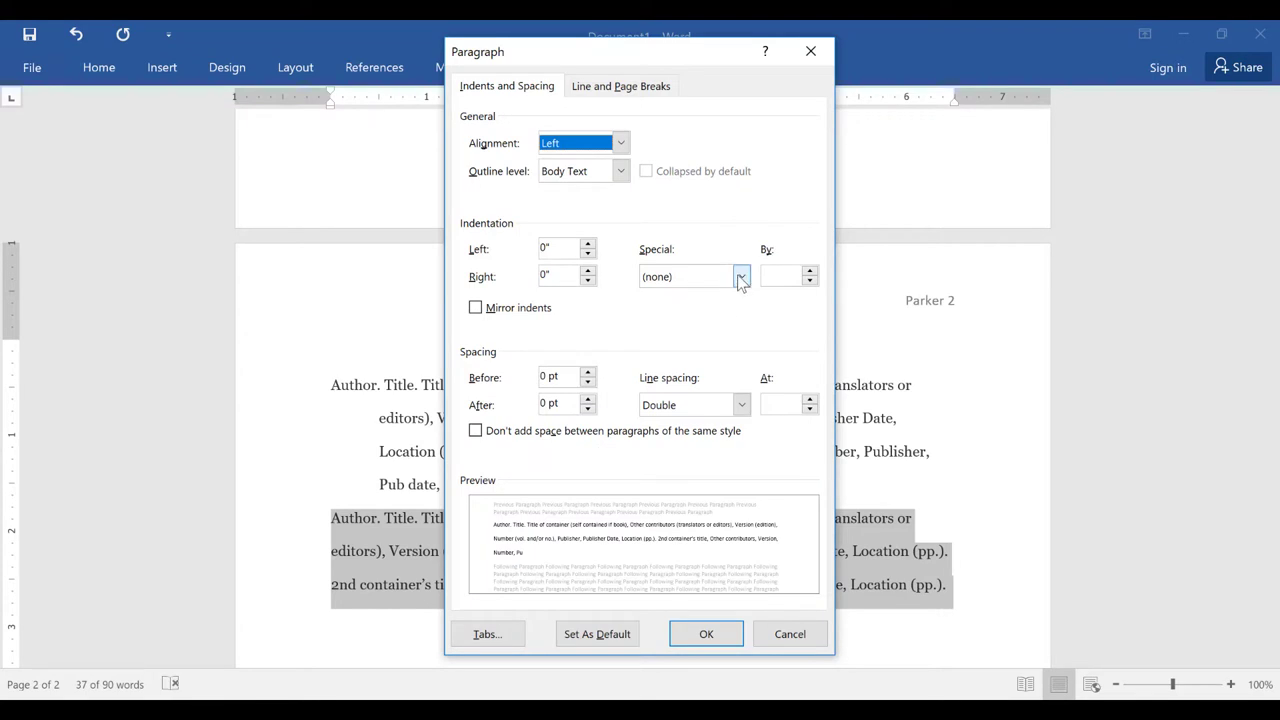
click(741, 277)
click(704, 327)
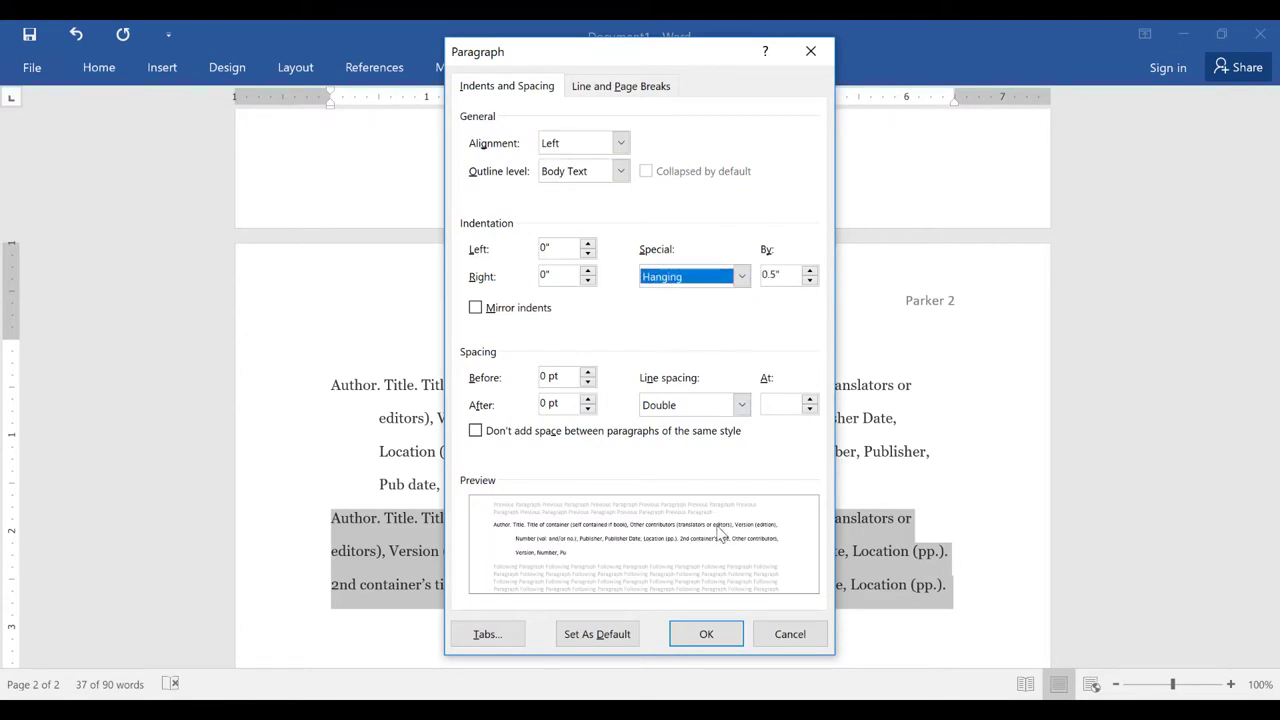
click(706, 634)
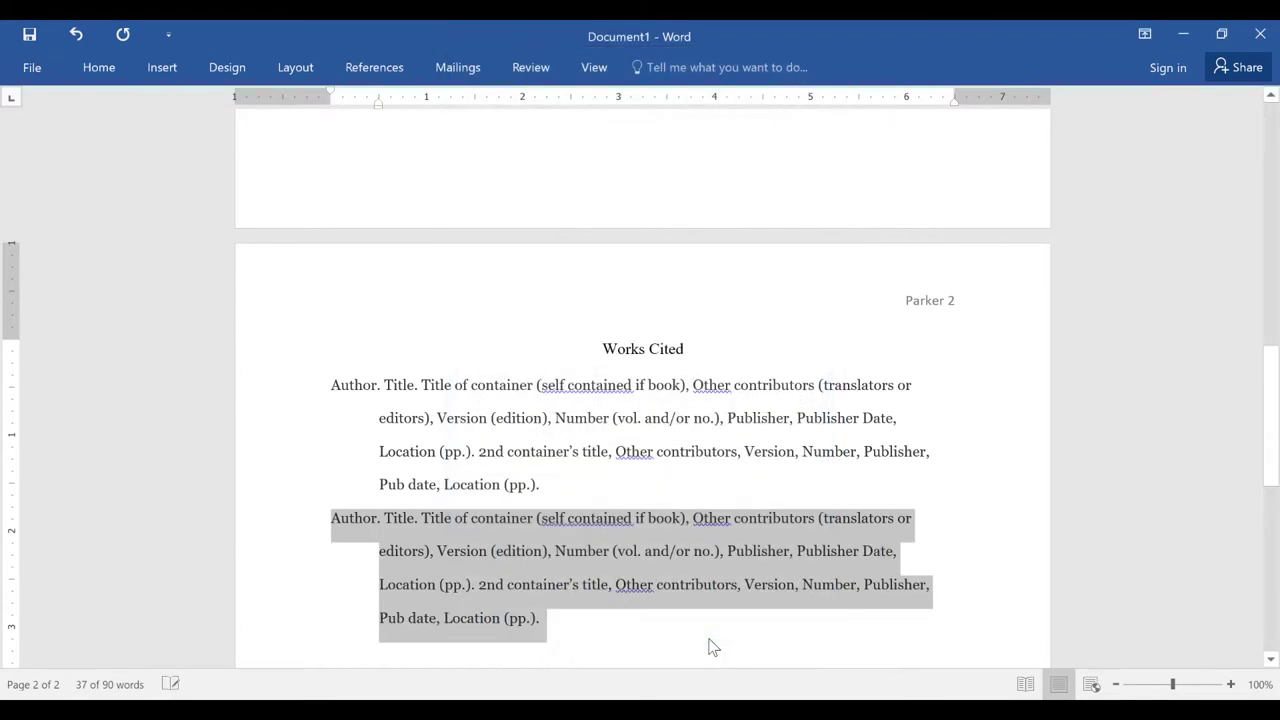
click(609, 484)
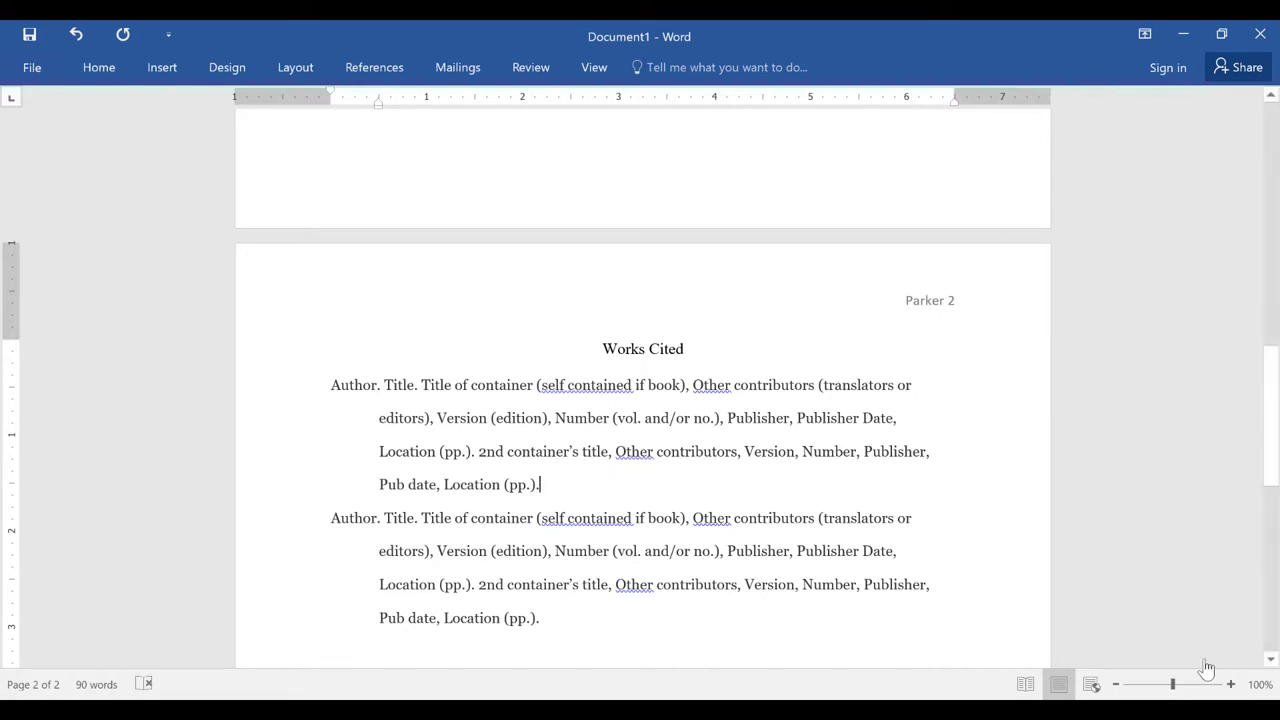
- Switch to the web browser and view the Clayton State library home page and its Contact Us page
click(1183, 36)
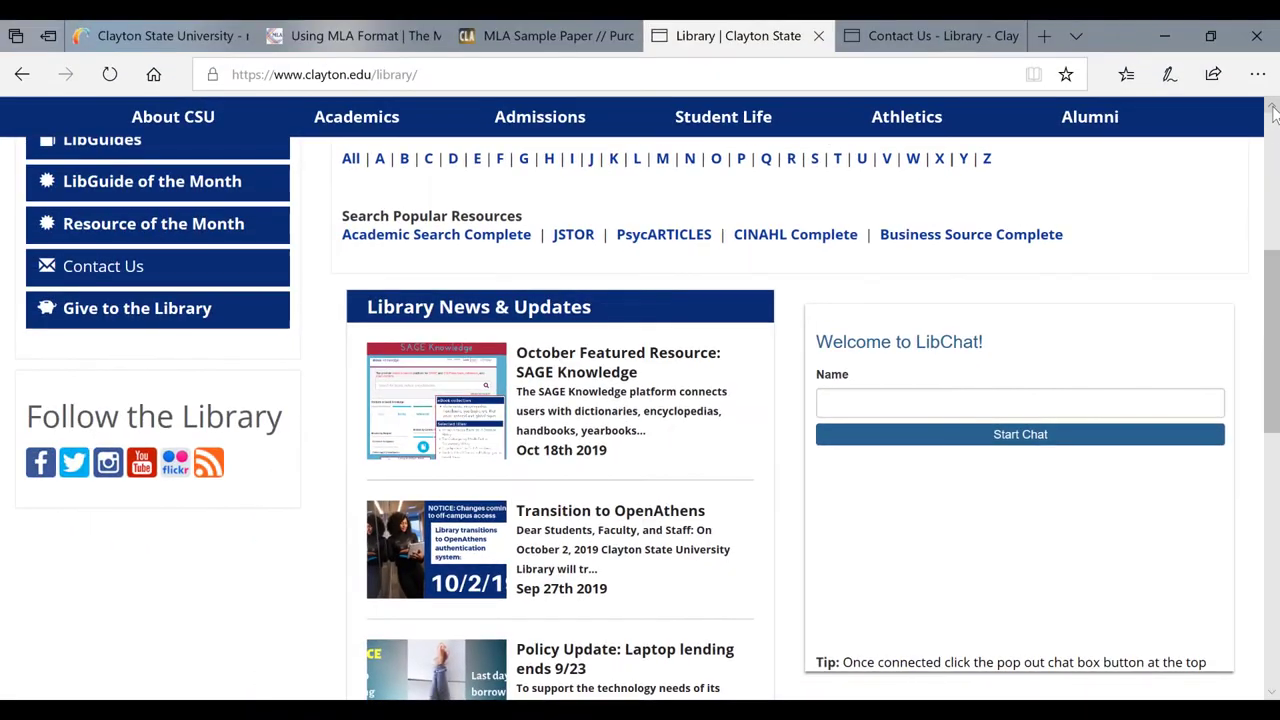
scroll(540, 200, up, 1)
mouse_move(540, 140)
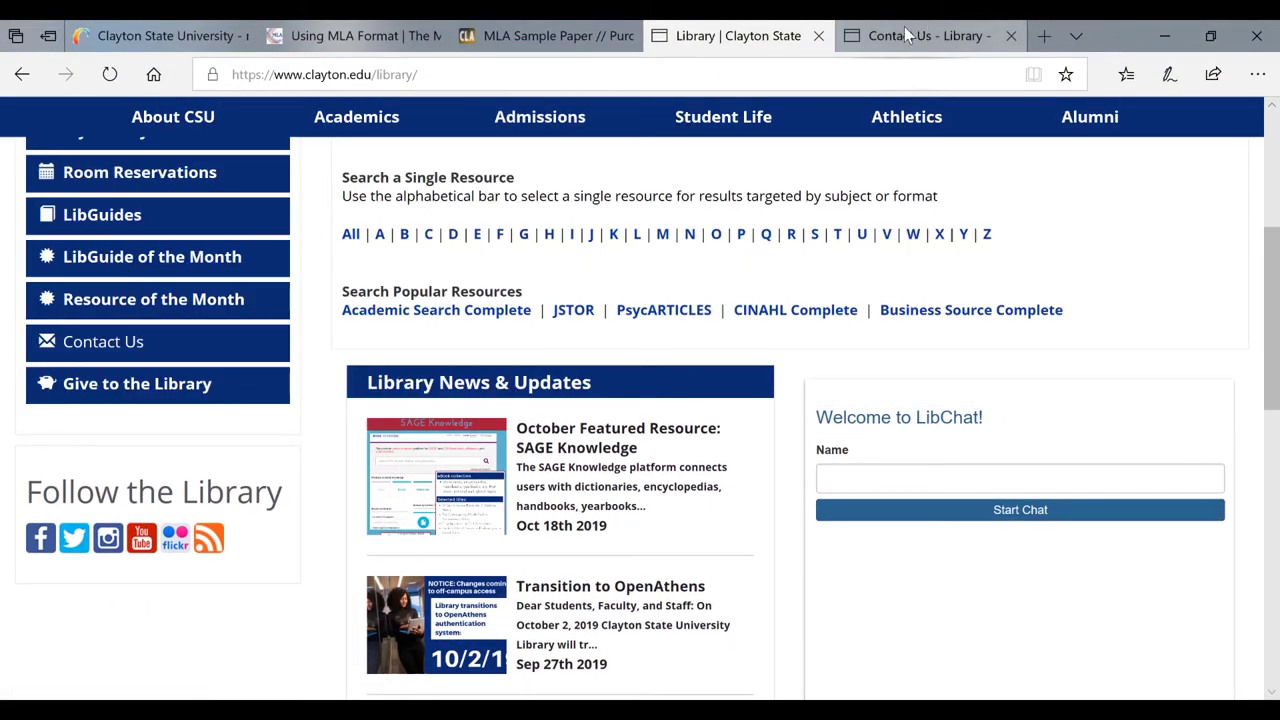
click(904, 32)
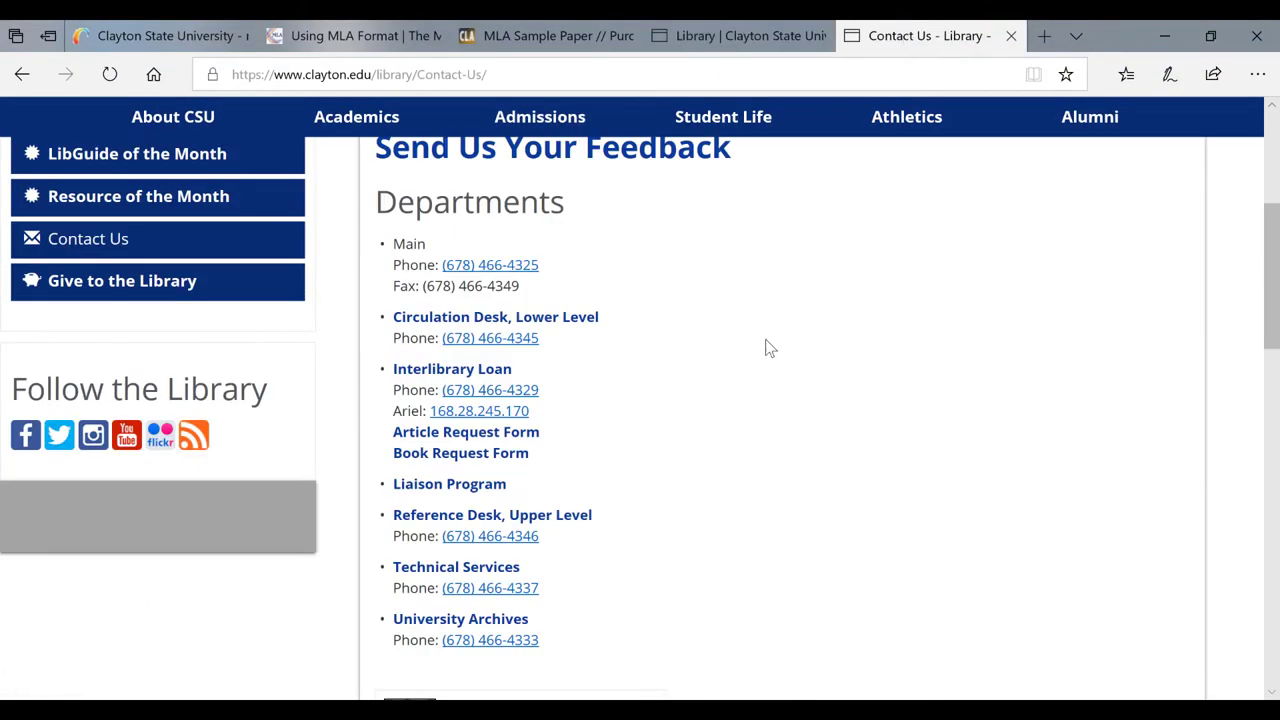